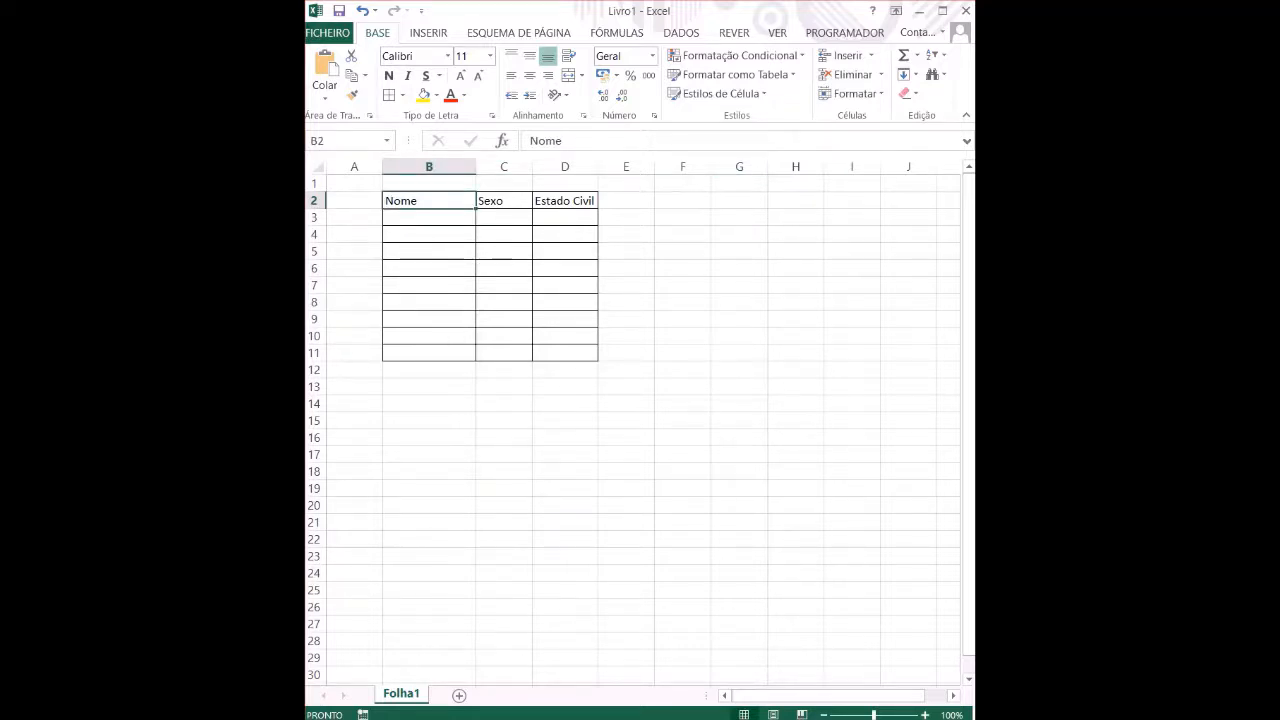
click(504, 201)
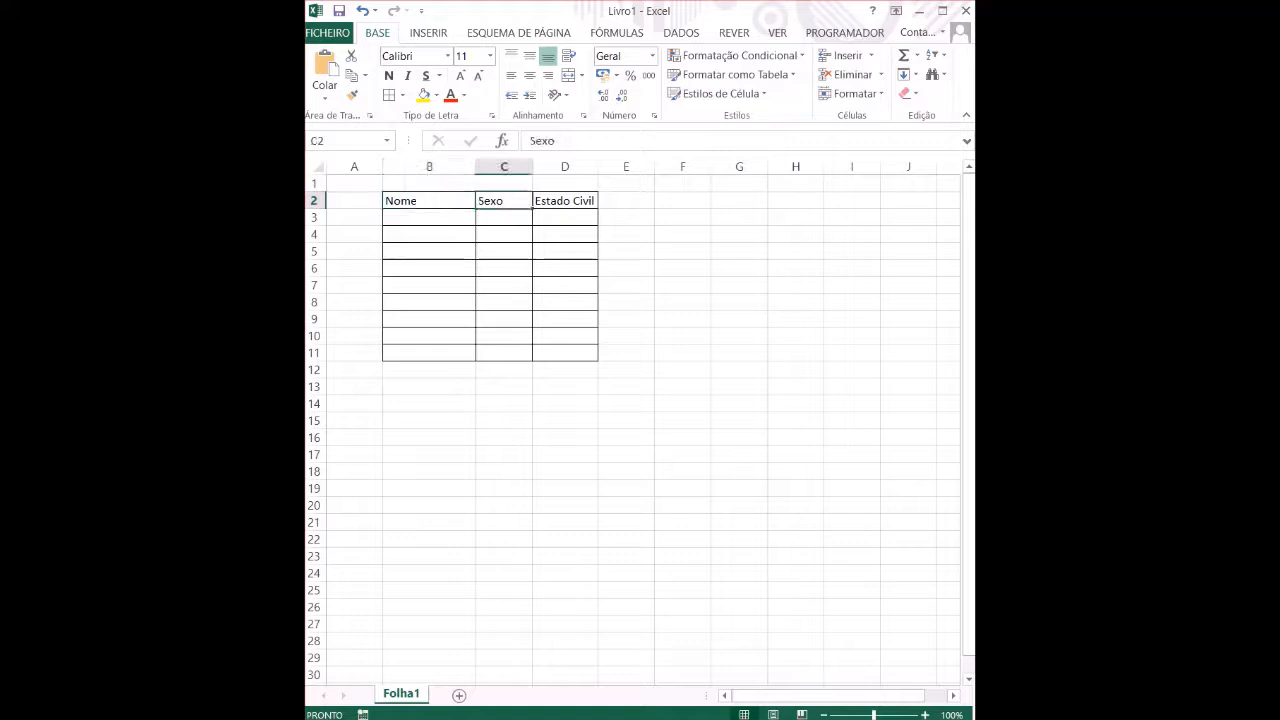
click(565, 201)
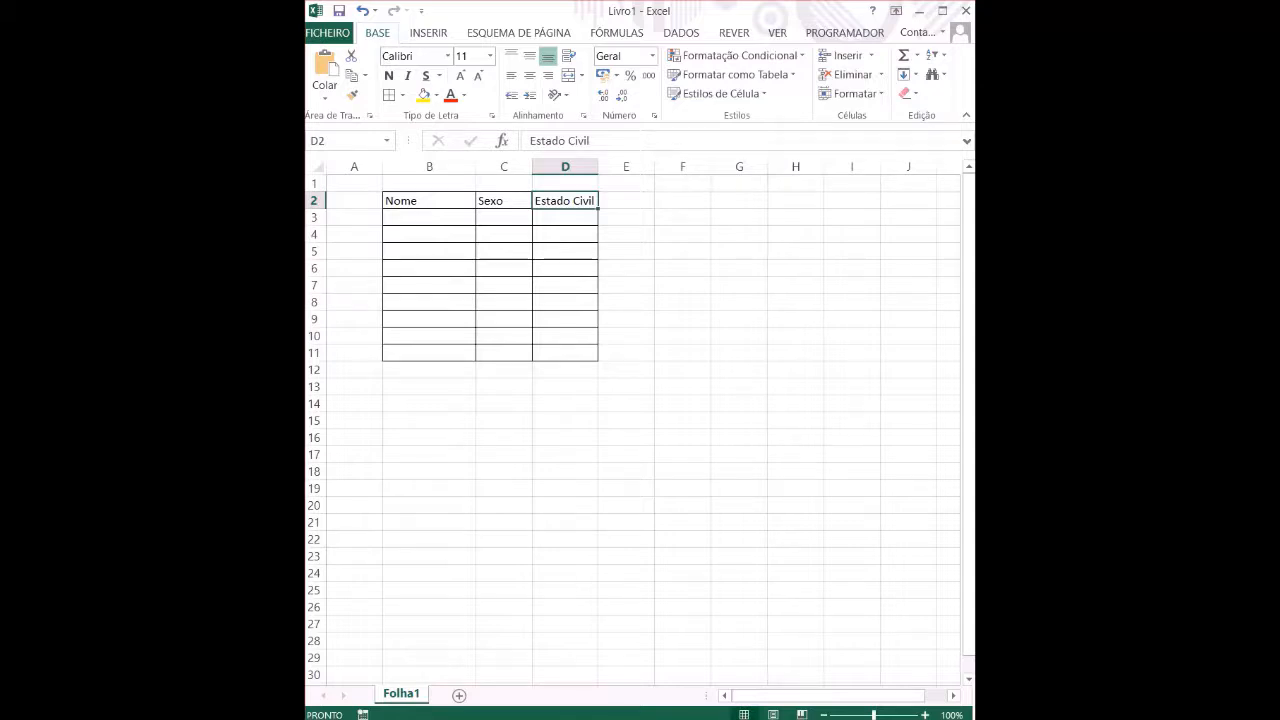
drag(429, 200, 565, 352)
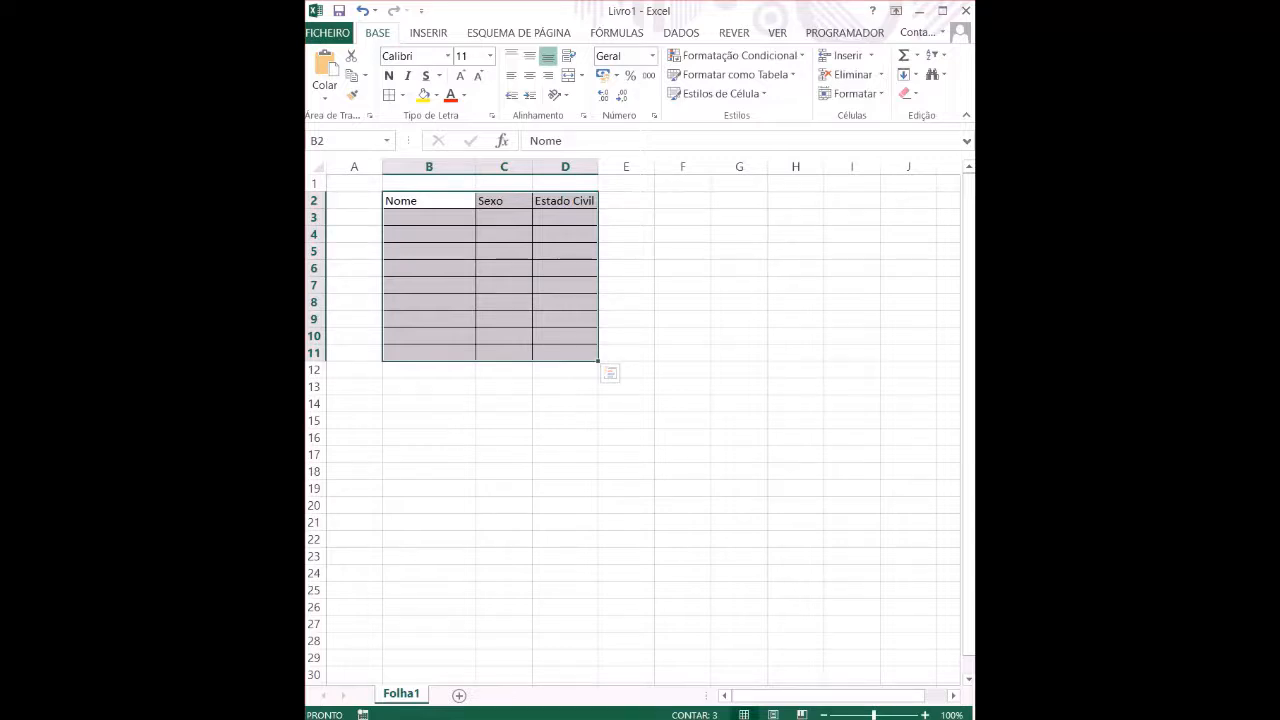
Enter two people's full names in the Nome column, in cells B3 and B4.
click(429, 217)
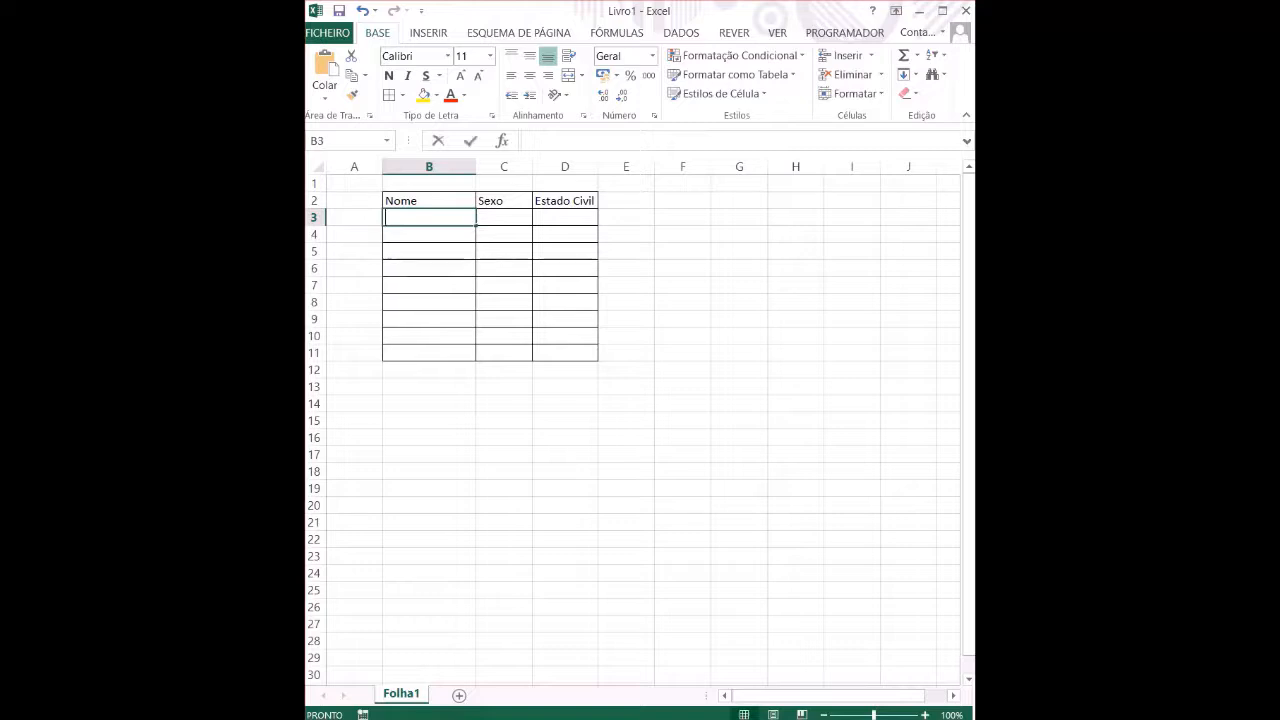
text(Maria Fernandes)
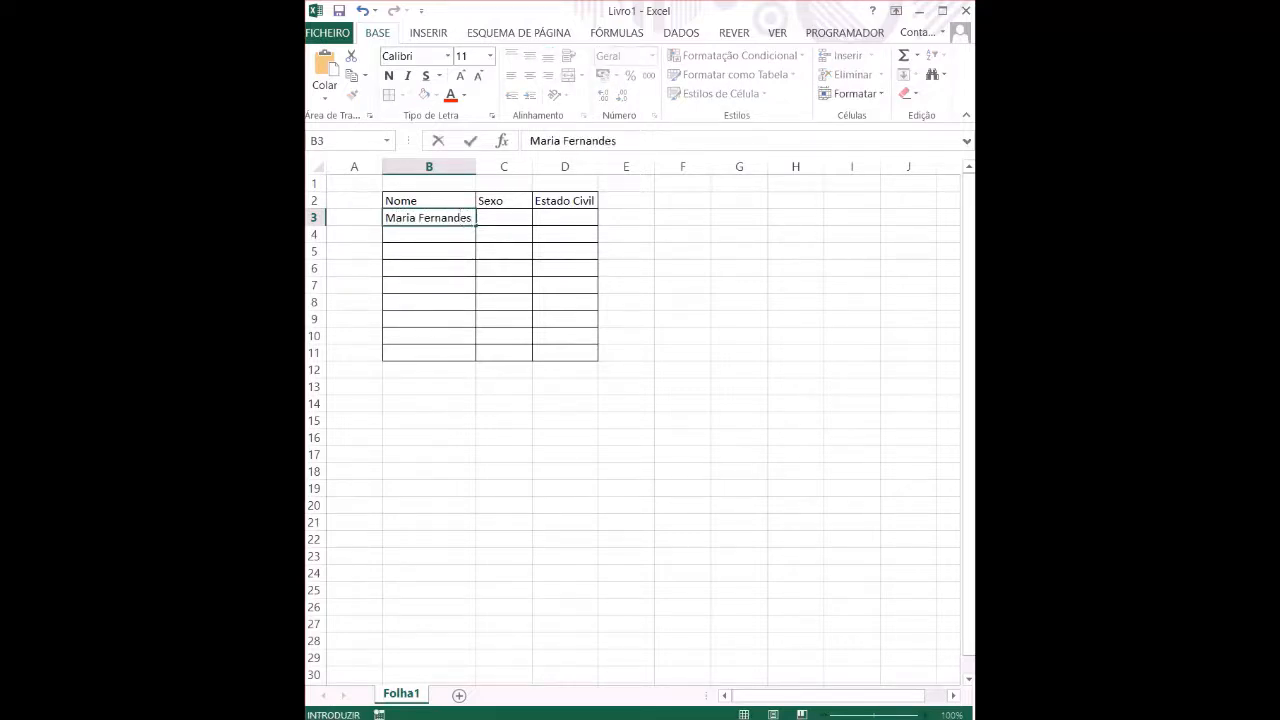
key(Return)
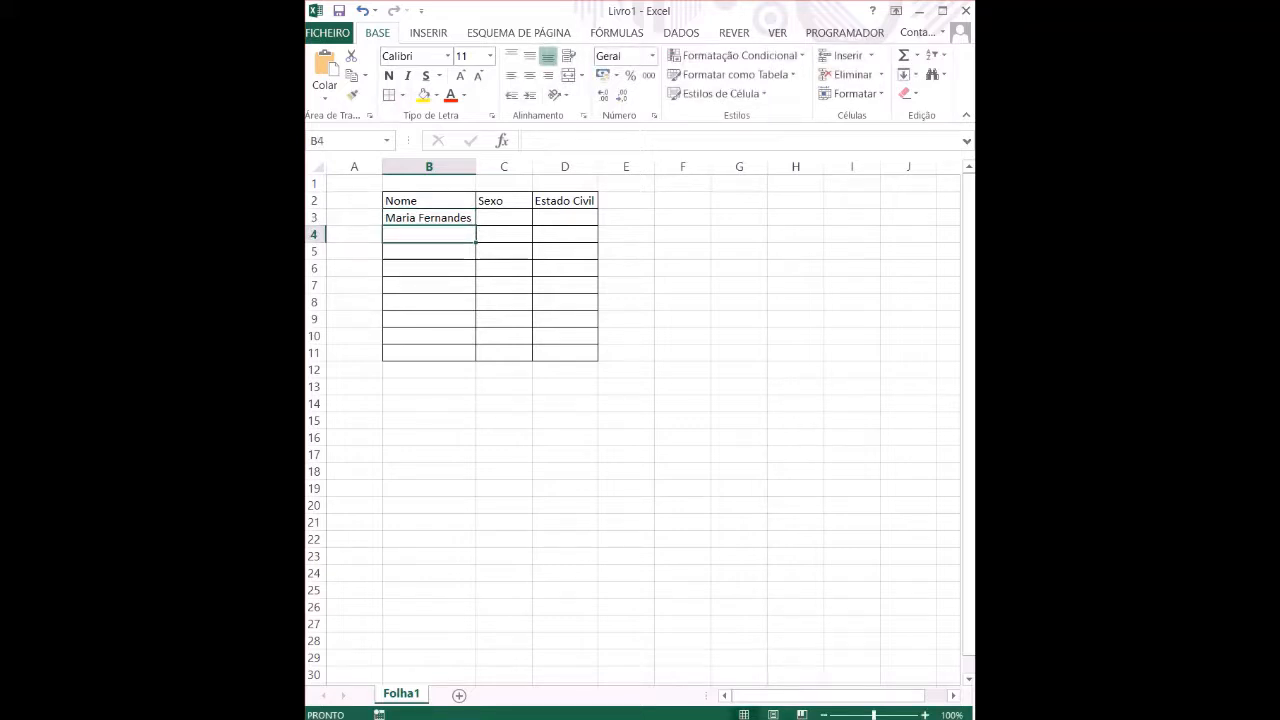
text(Jos)
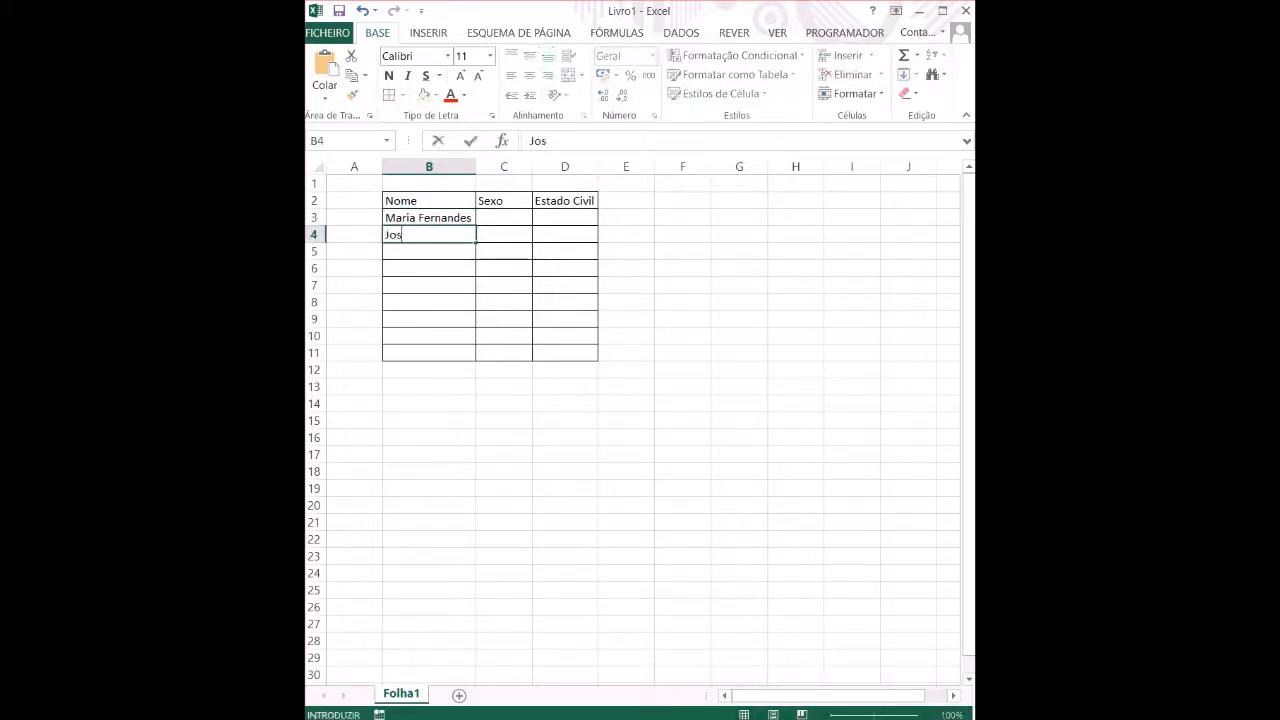
text(é Santos)
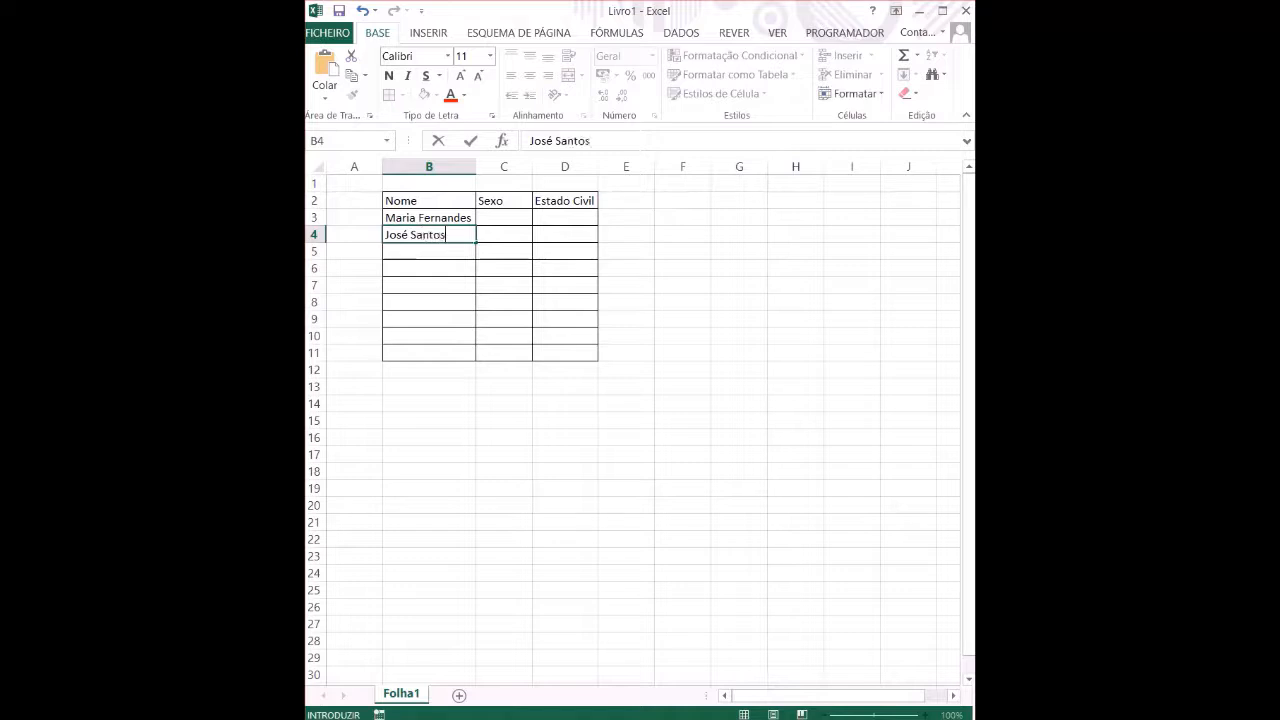
click(504, 218)
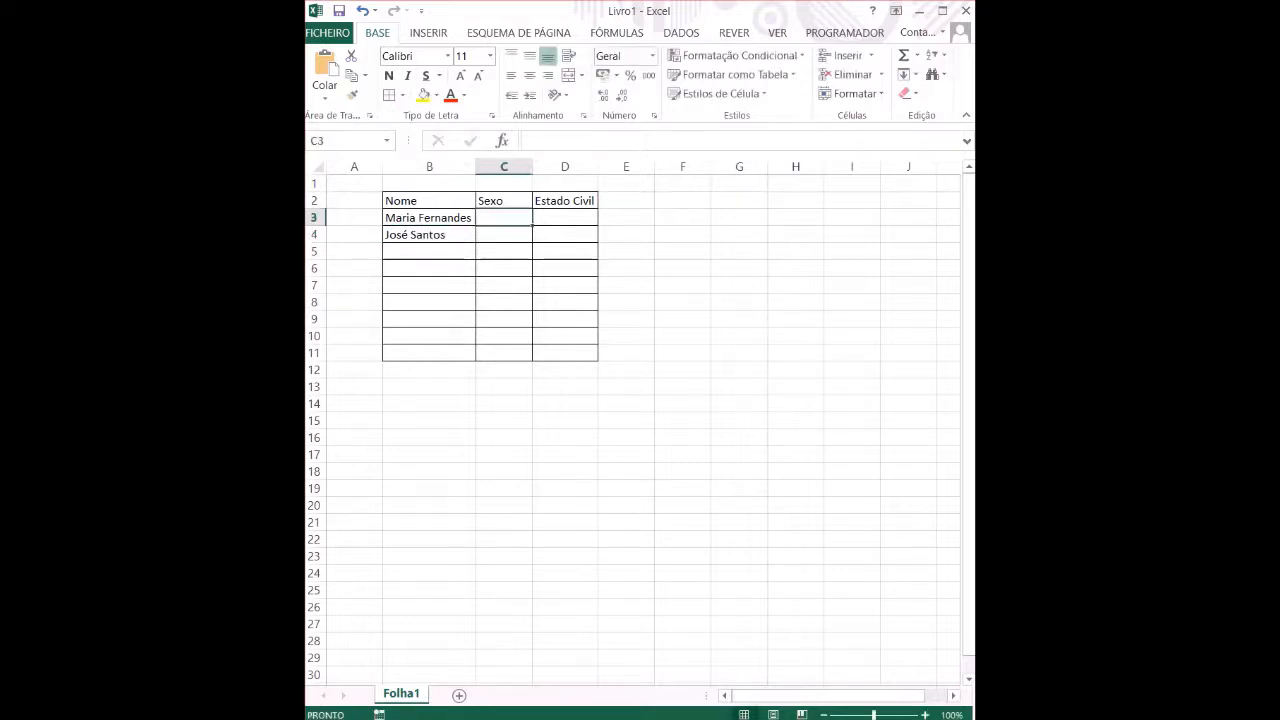
Enter Feminino in C3 and Masculino in C4 of the Sexo column as plain text.
click(565, 218)
click(504, 218)
text(Feminino)
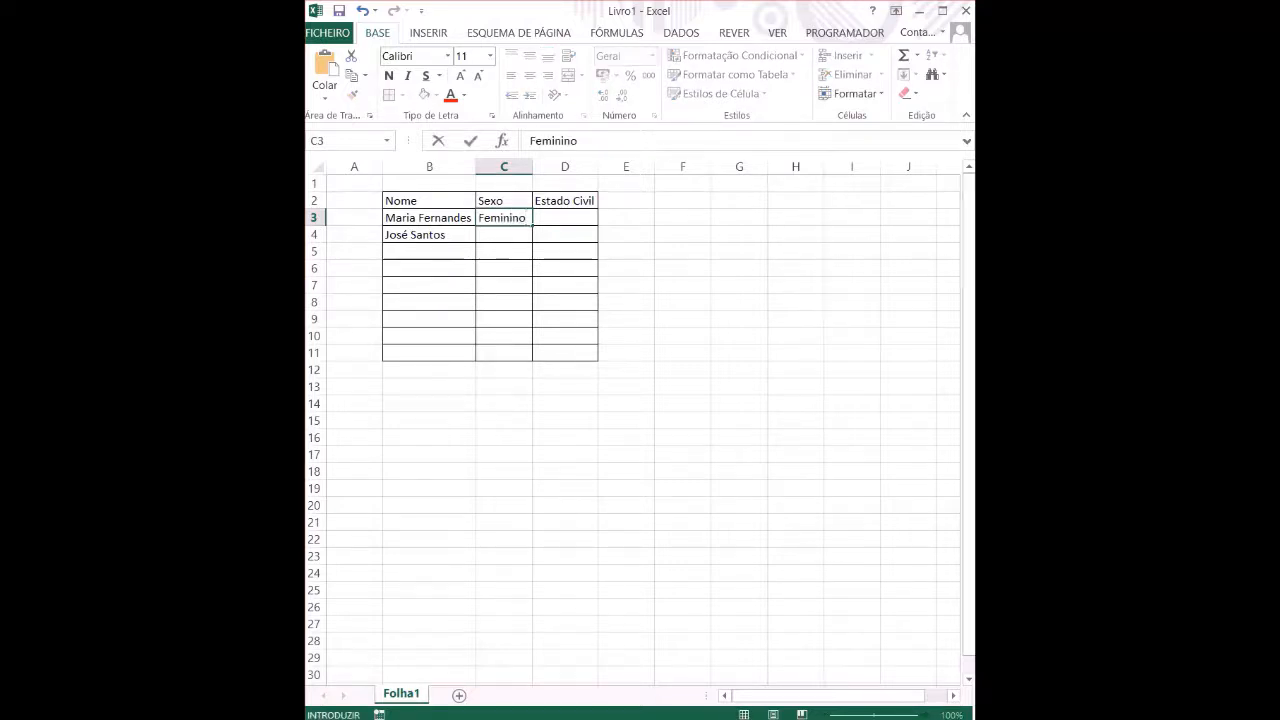
key(Return)
text(Masculi)
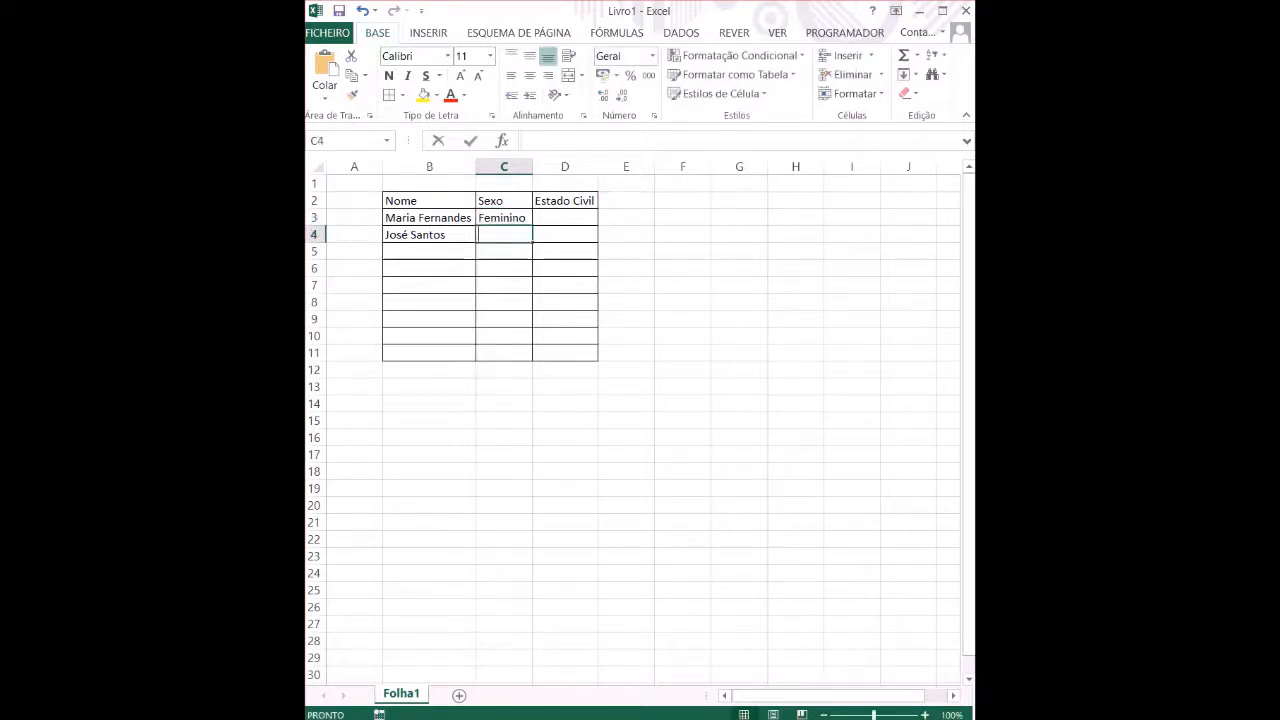
text(no)
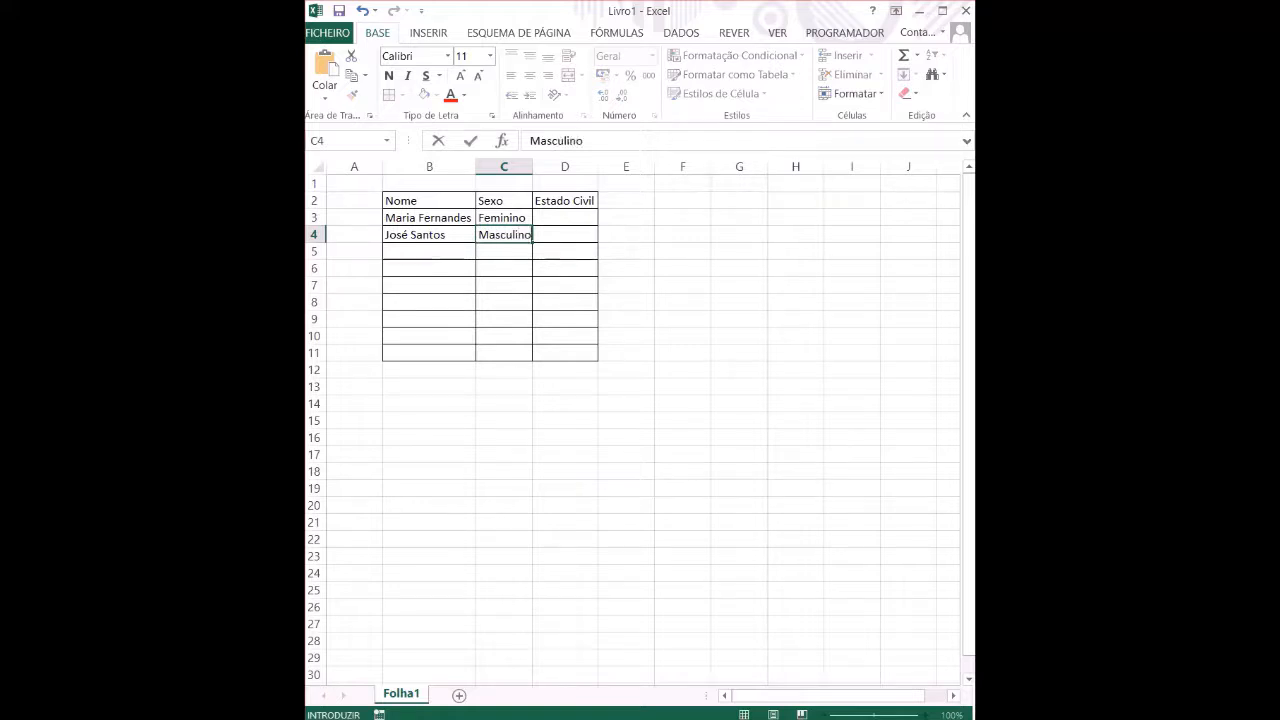
key(Return)
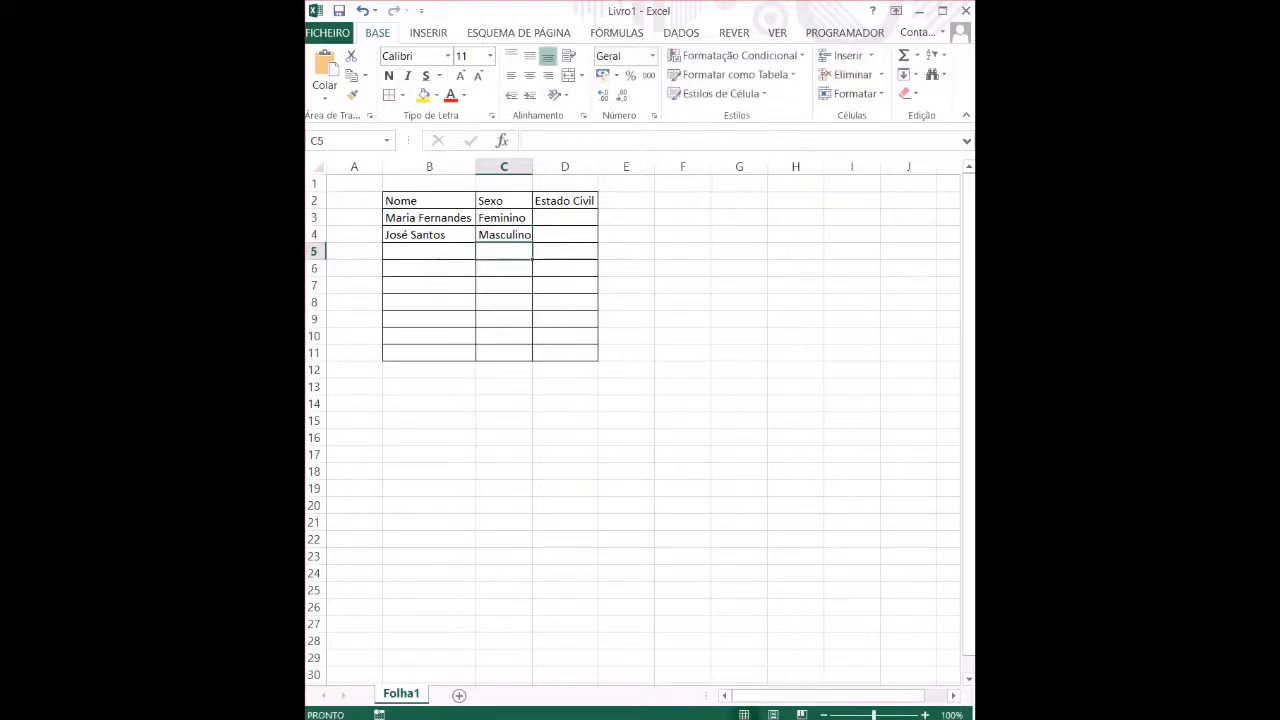
Clear the contents of cells C3:C7 in the Sexo column.
click(626, 302)
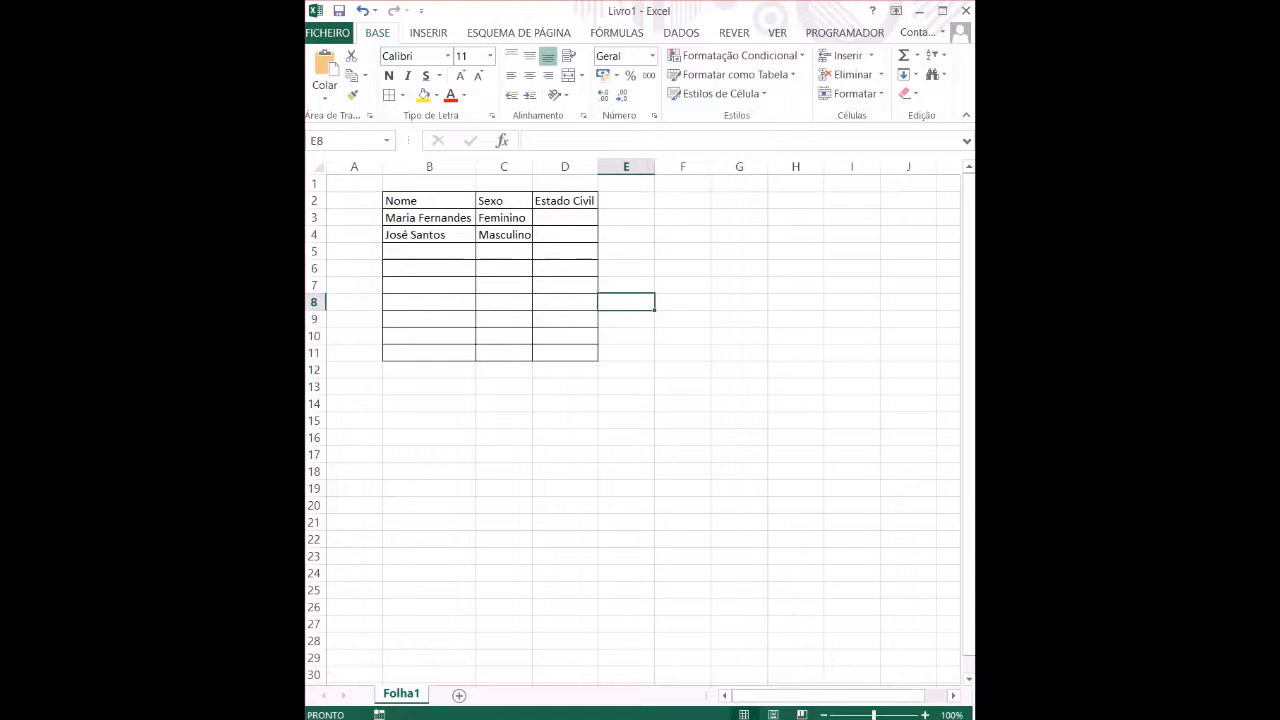
drag(503, 217, 503, 352)
click(503, 235)
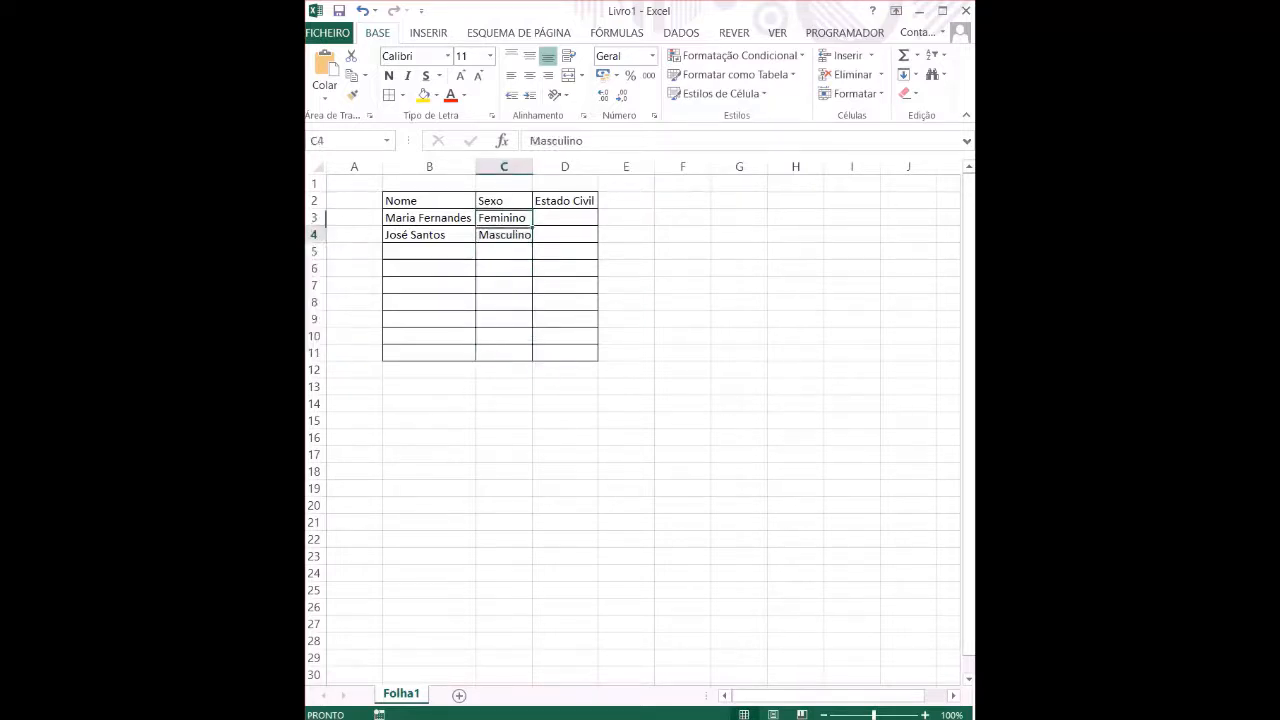
click(503, 285)
drag(503, 218, 503, 285)
key(Delete)
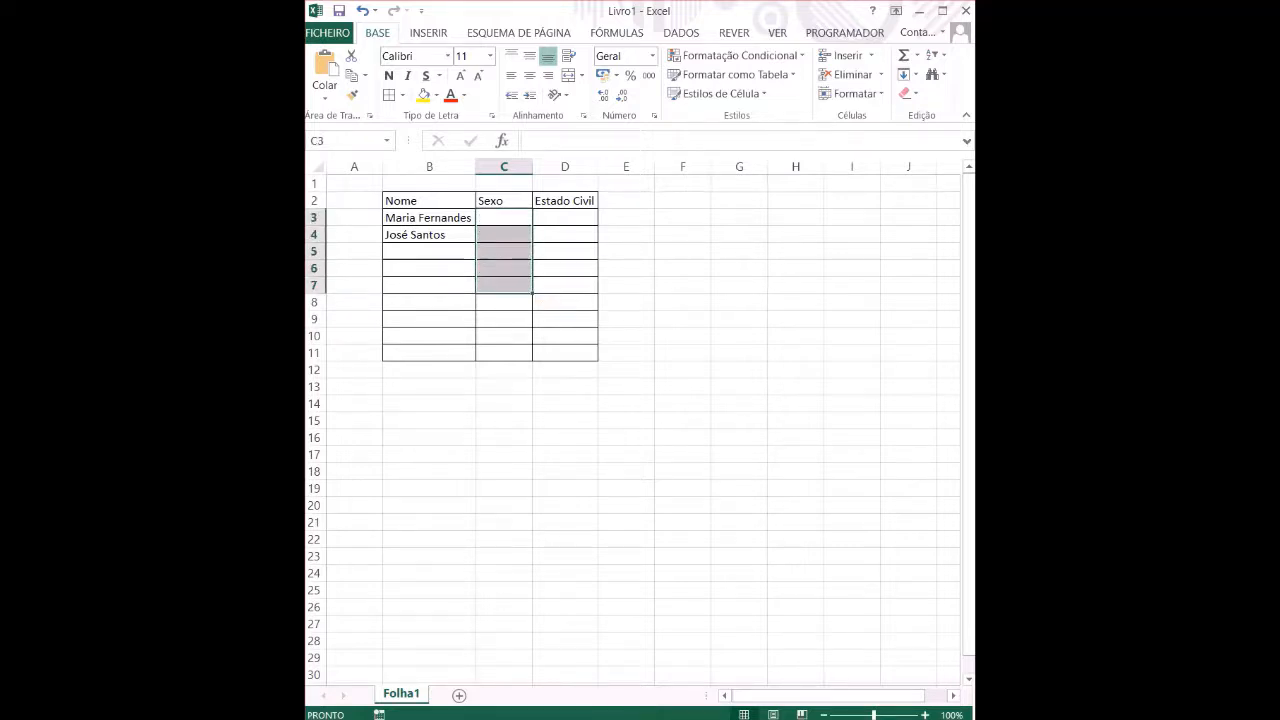
Add data validation to cell C3 that allows a list with the source "Feminino; Masculino".
click(503, 217)
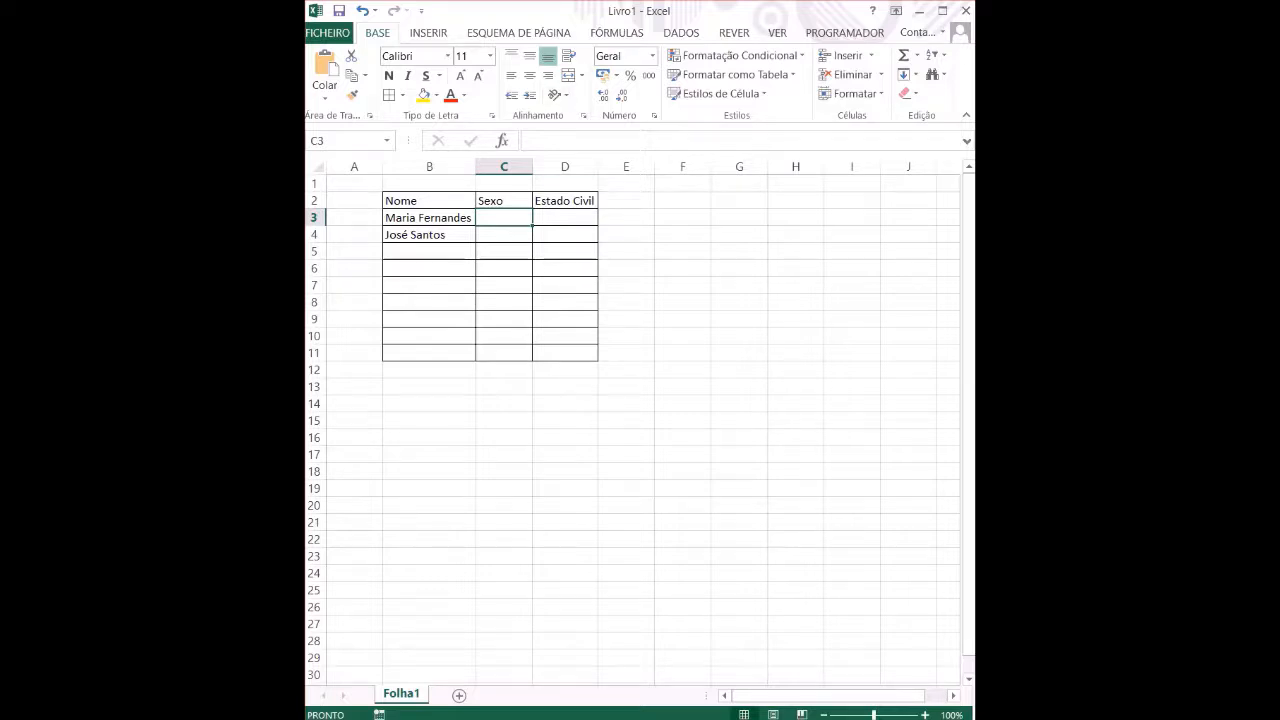
click(681, 33)
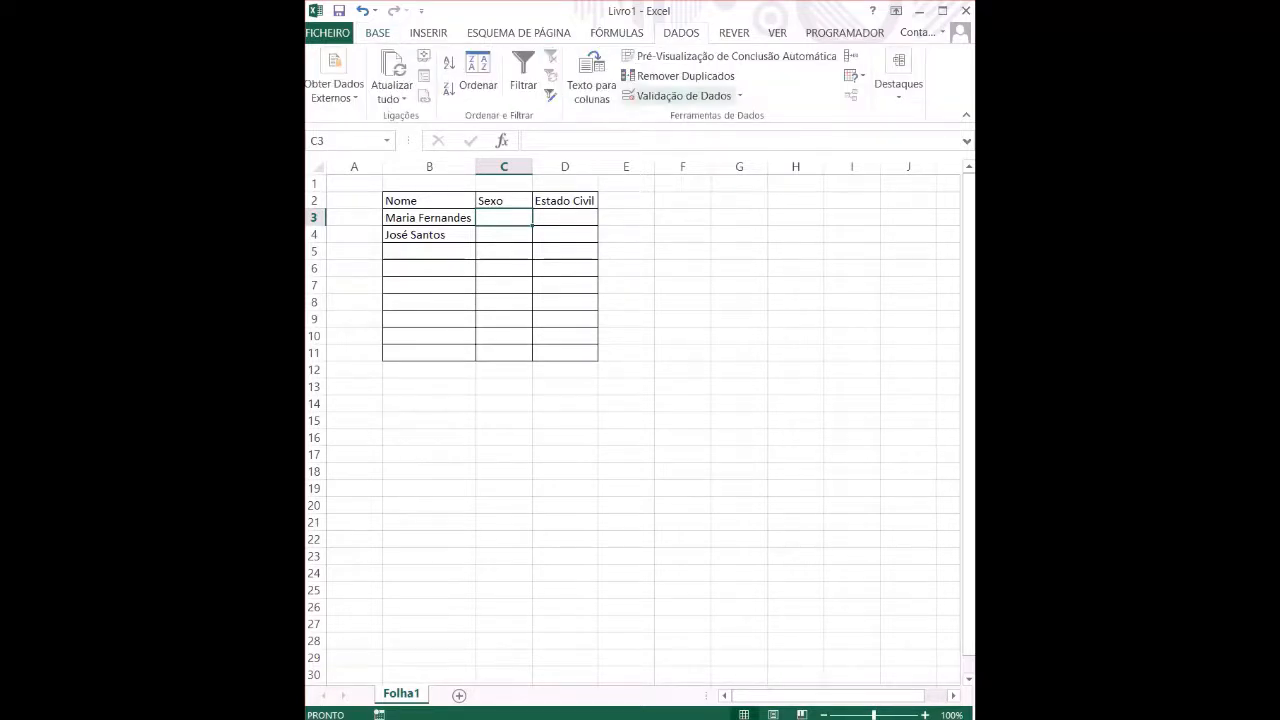
click(676, 95)
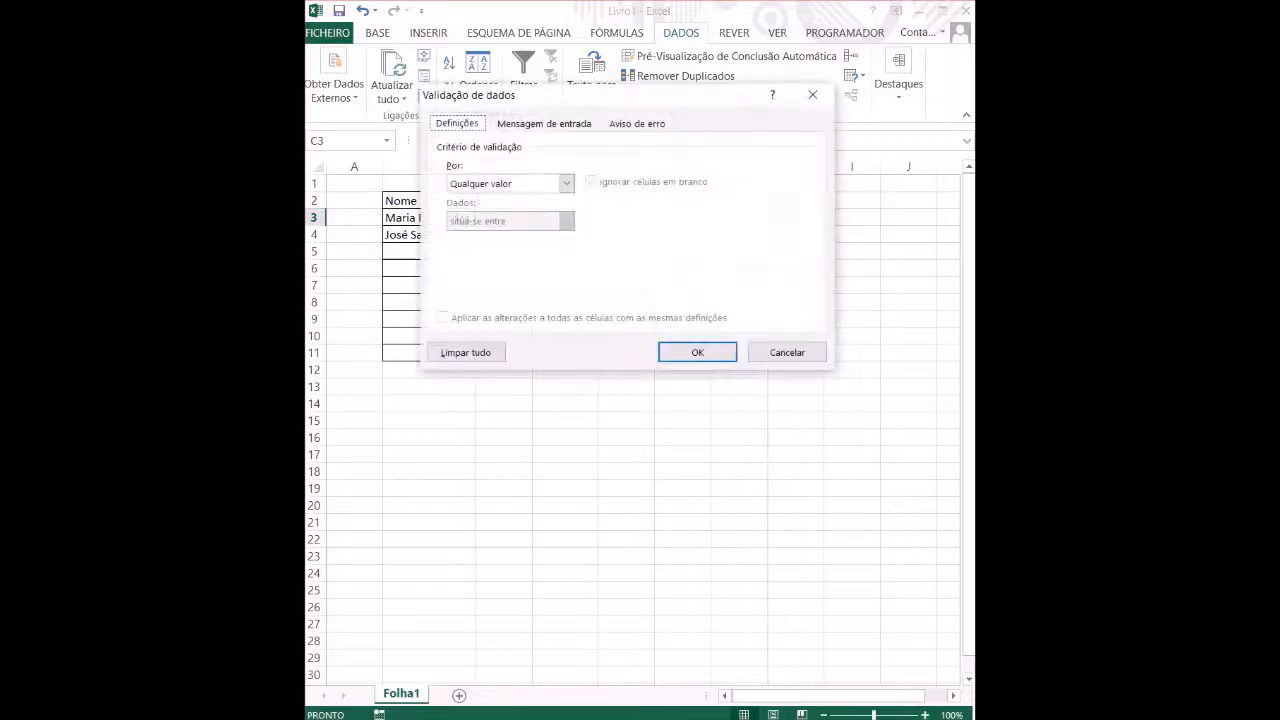
drag(660, 95, 696, 365)
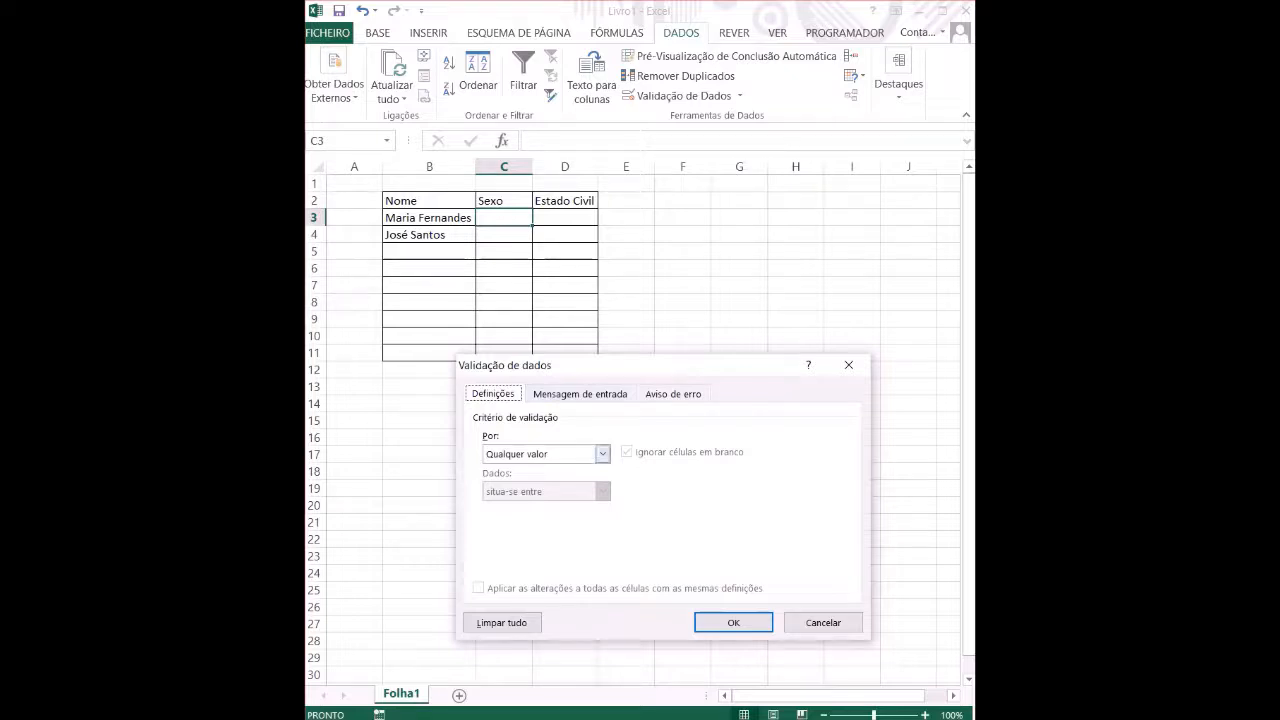
click(602, 454)
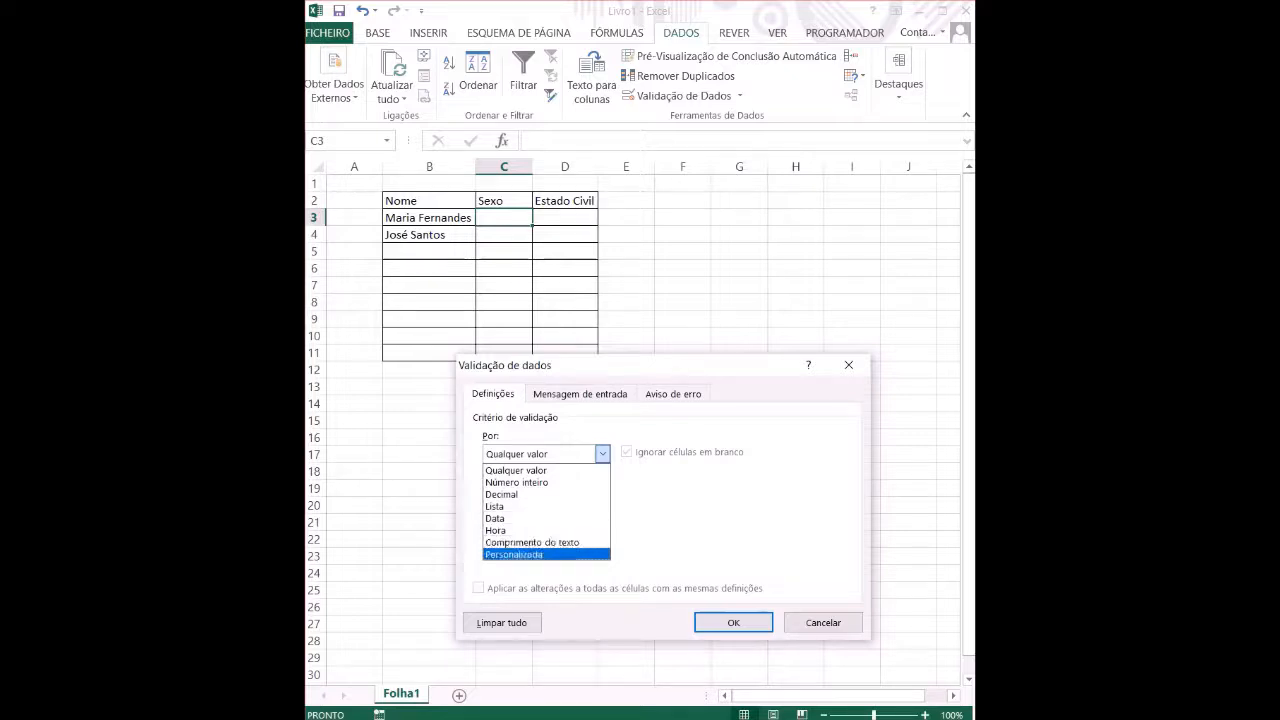
click(520, 506)
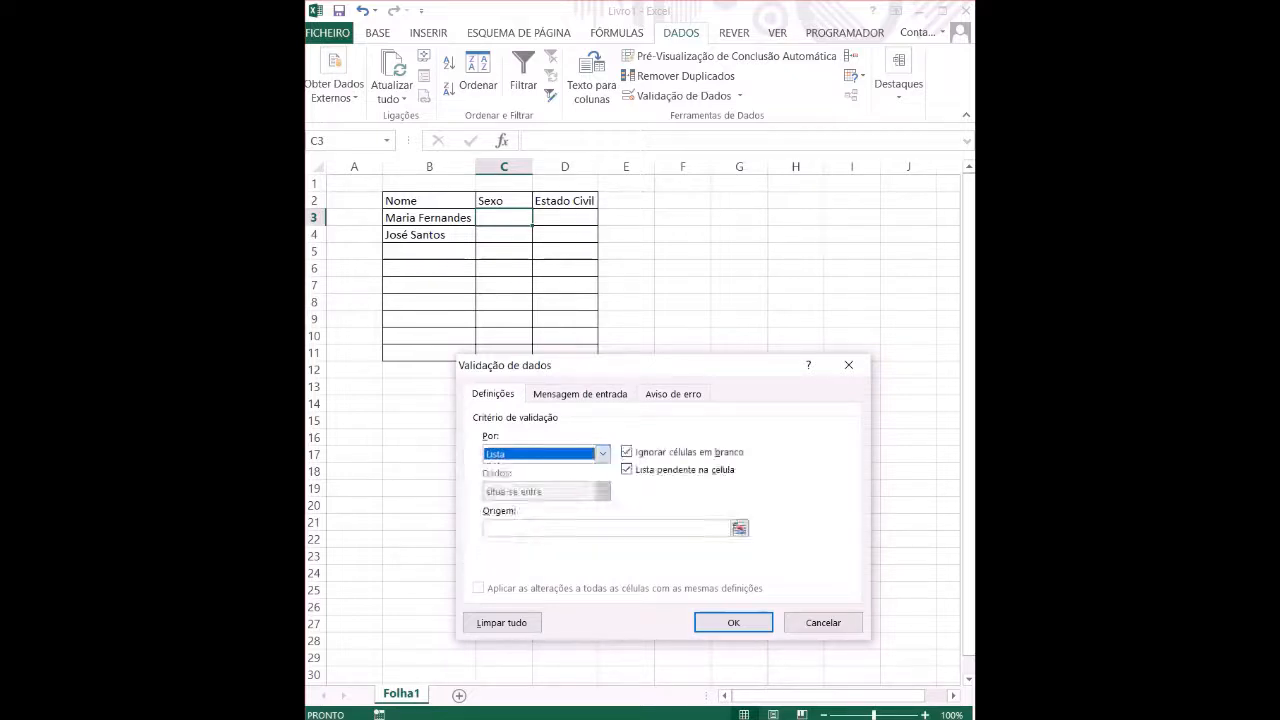
click(606, 528)
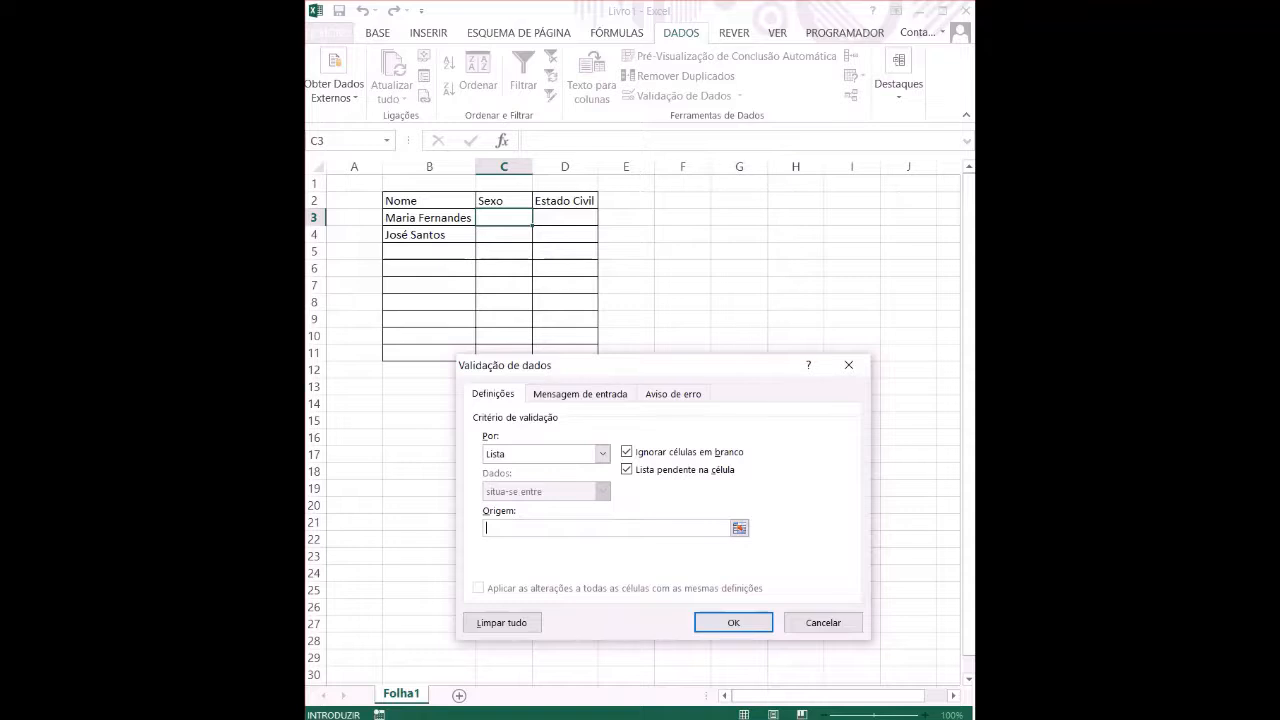
text(Feminino; Masculino)
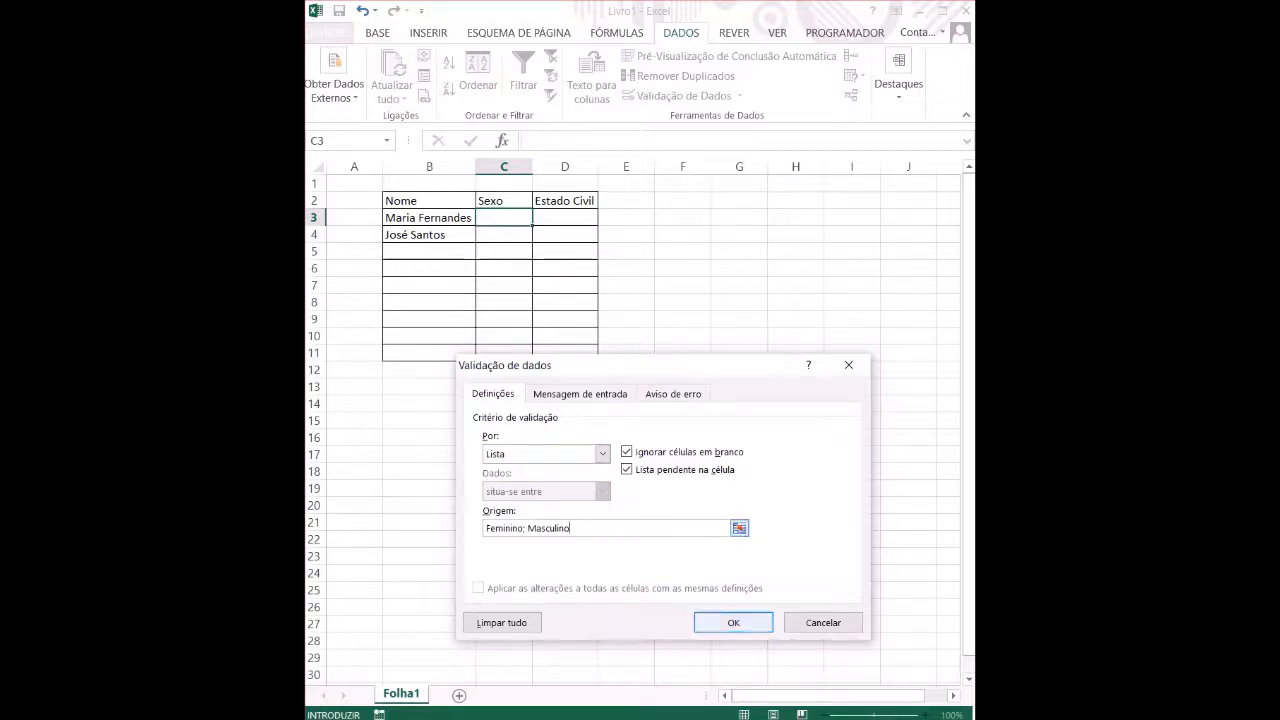
click(733, 622)
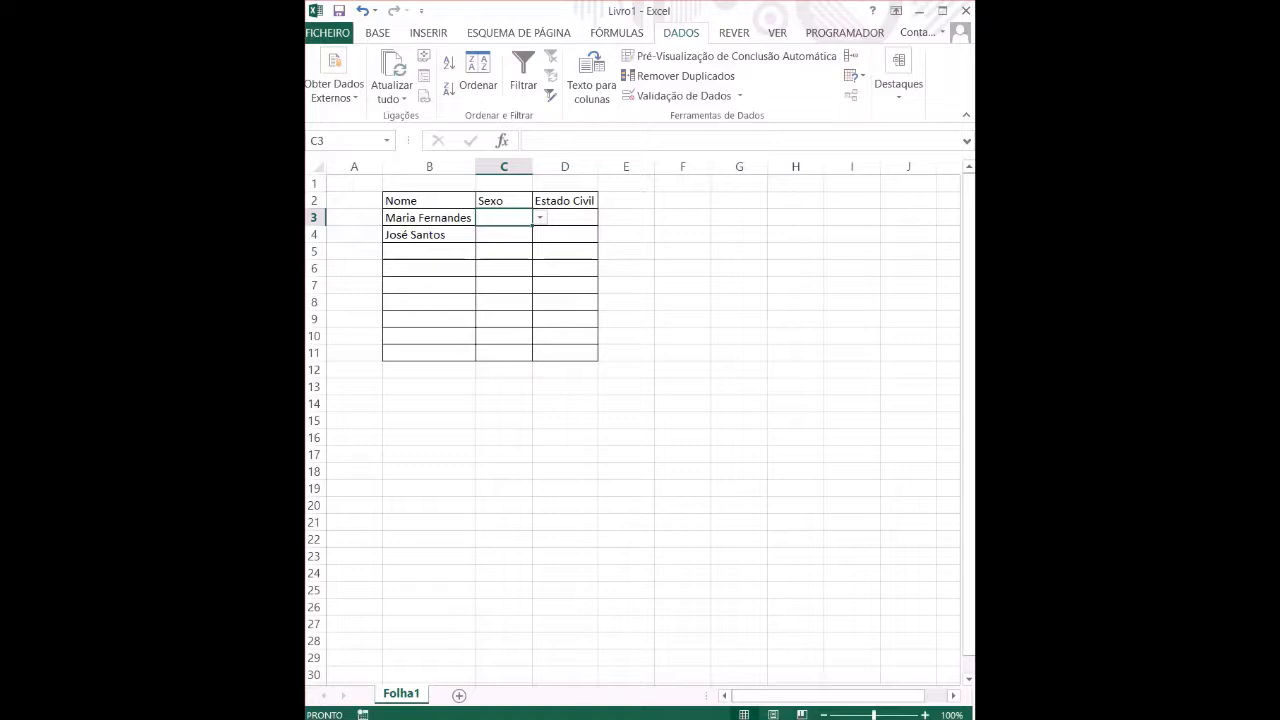
Fill the drop-down validation from C3 down to C11 and check the list of options in C7.
click(539, 217)
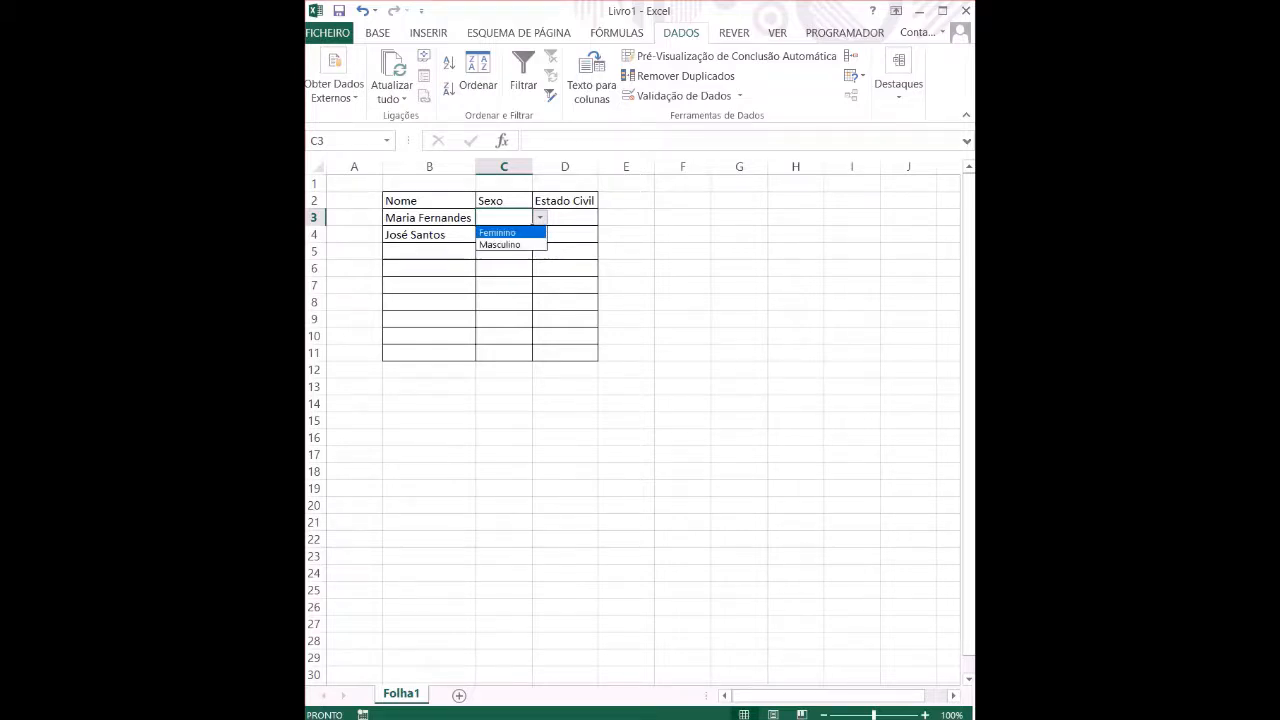
key(Escape)
drag(532, 226, 532, 361)
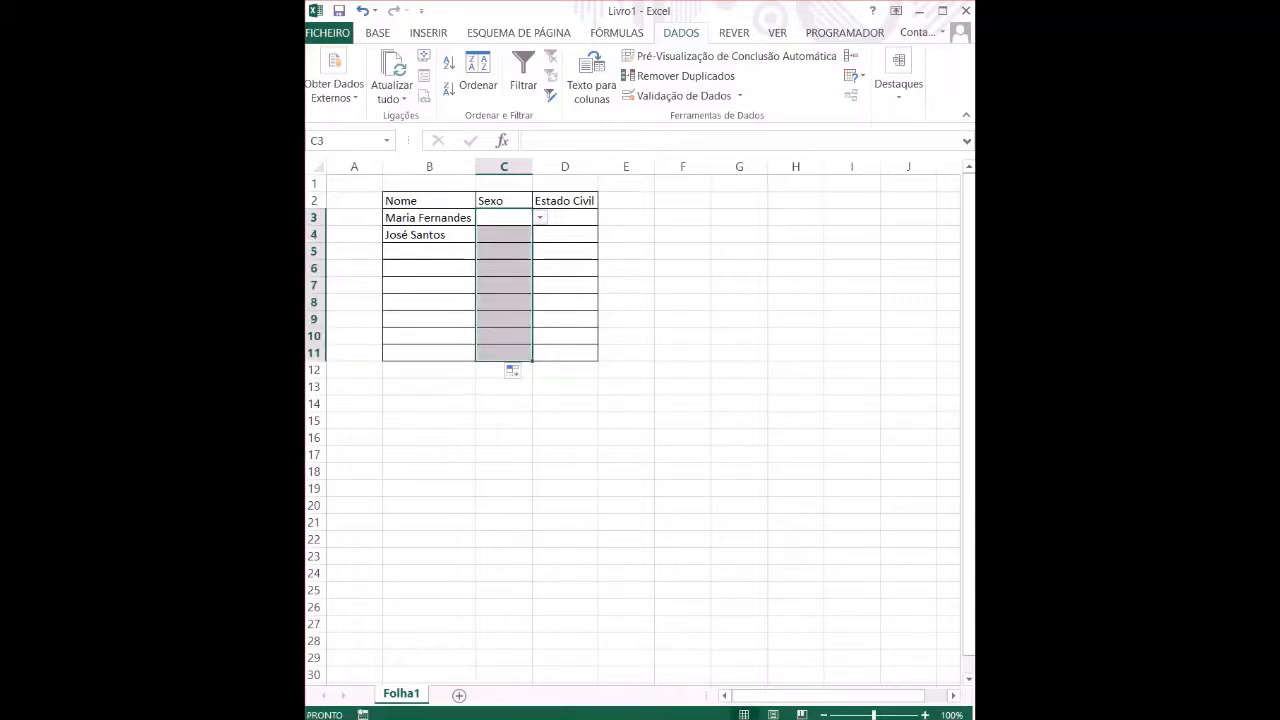
click(504, 251)
click(504, 285)
click(539, 285)
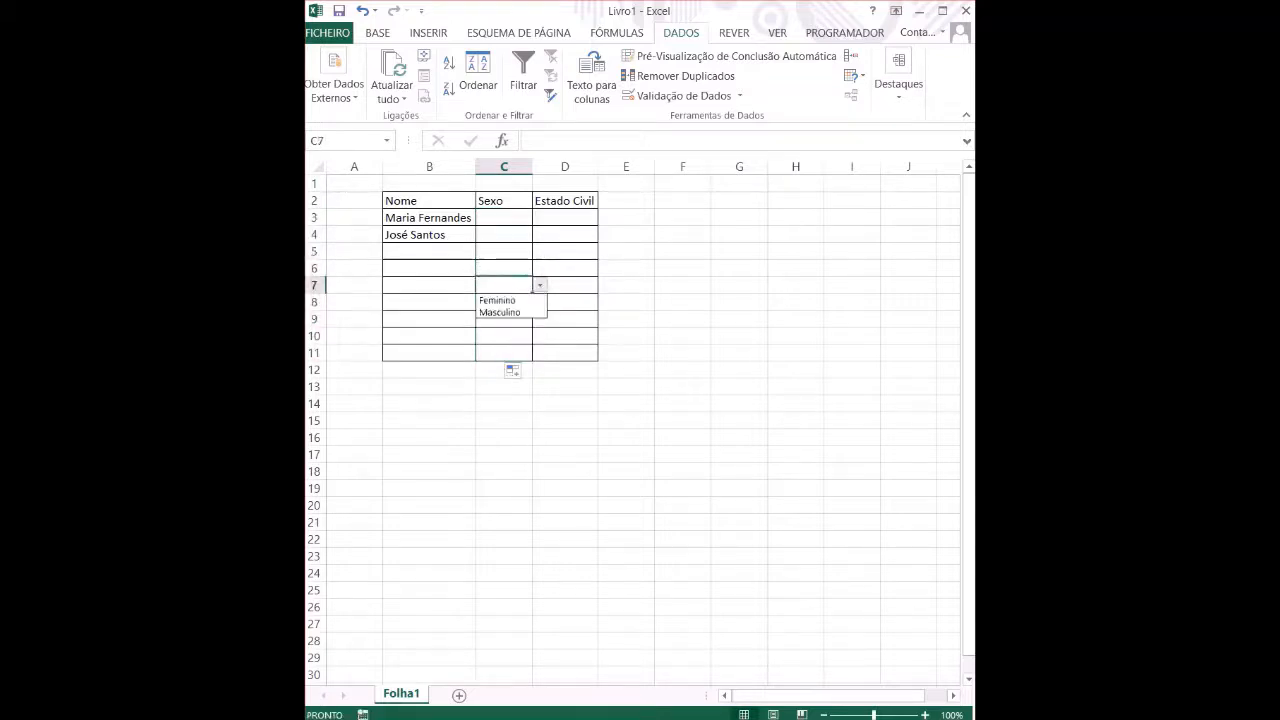
click(539, 285)
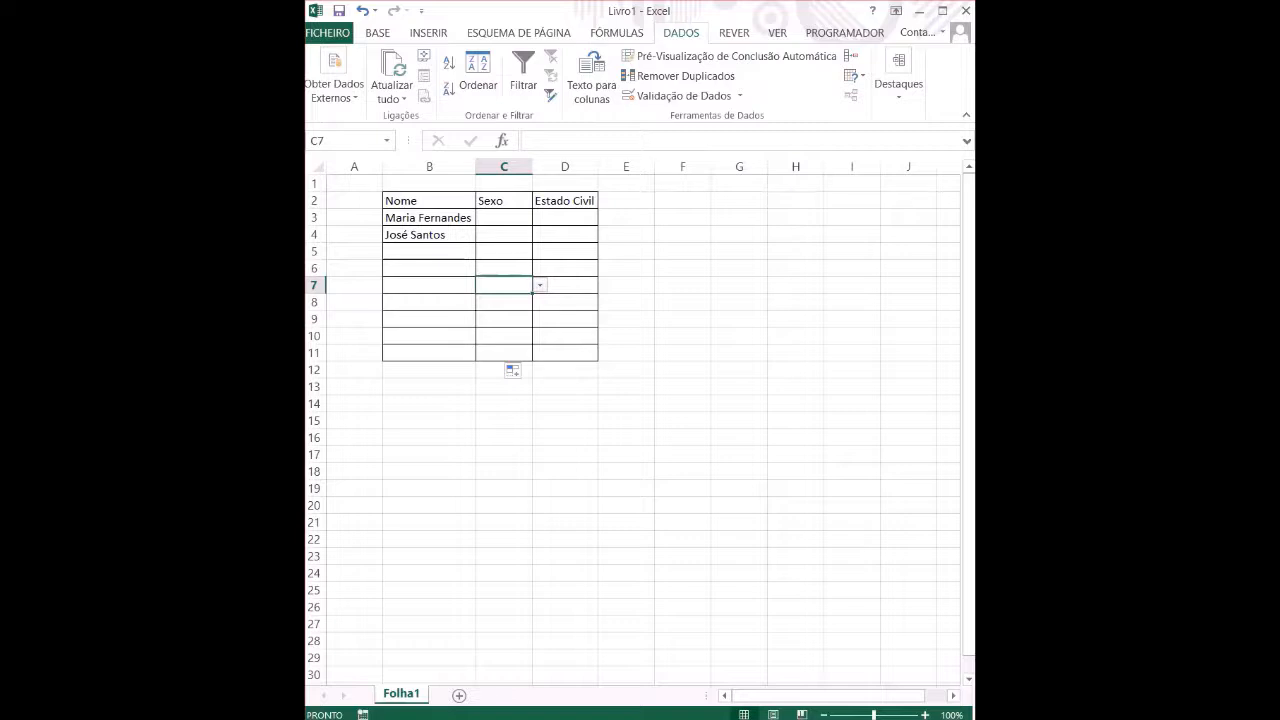
Choose Feminino for C3 and Masculino for C4 from their drop-down lists.
click(520, 218)
click(539, 217)
click(539, 217)
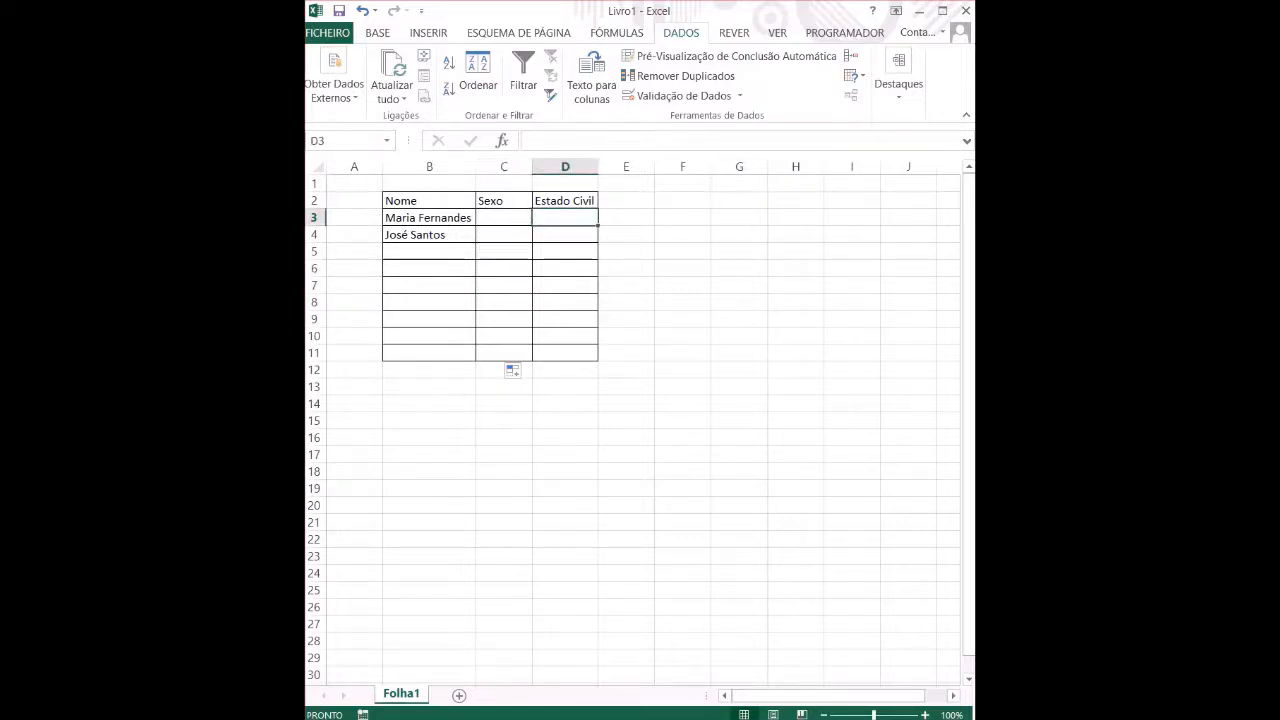
click(539, 217)
click(498, 232)
click(510, 235)
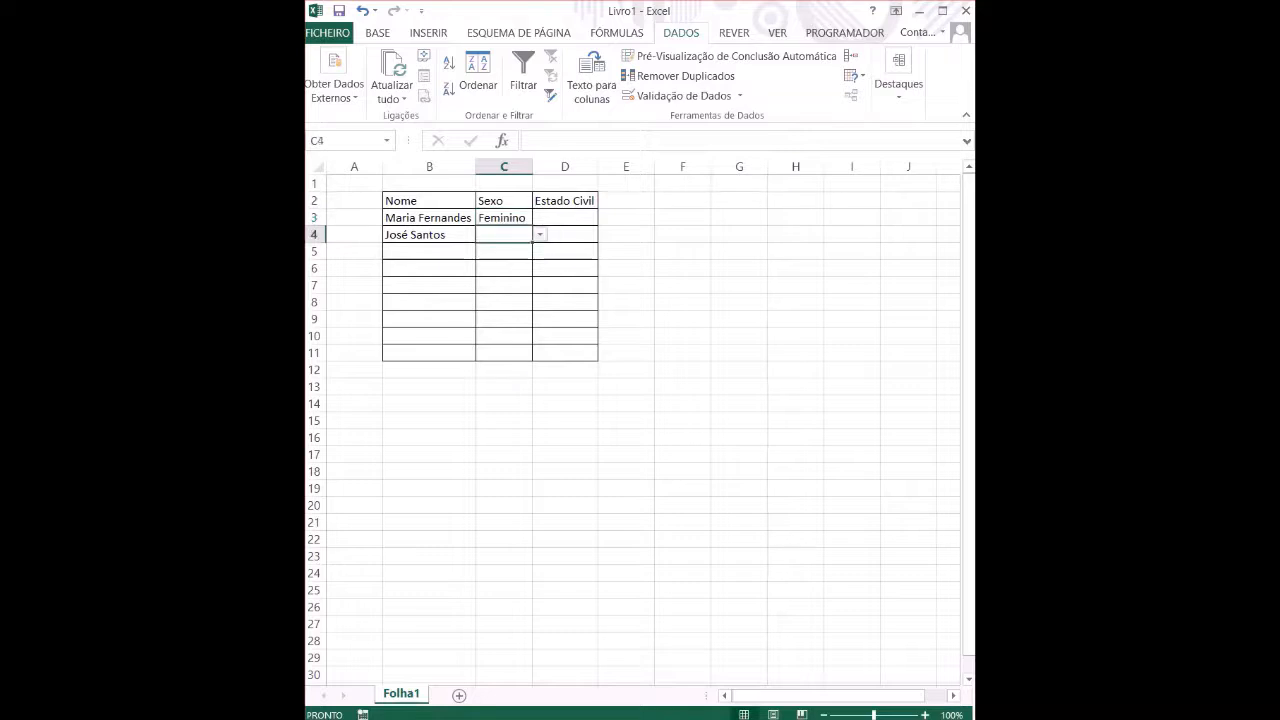
click(539, 235)
click(500, 261)
click(506, 218)
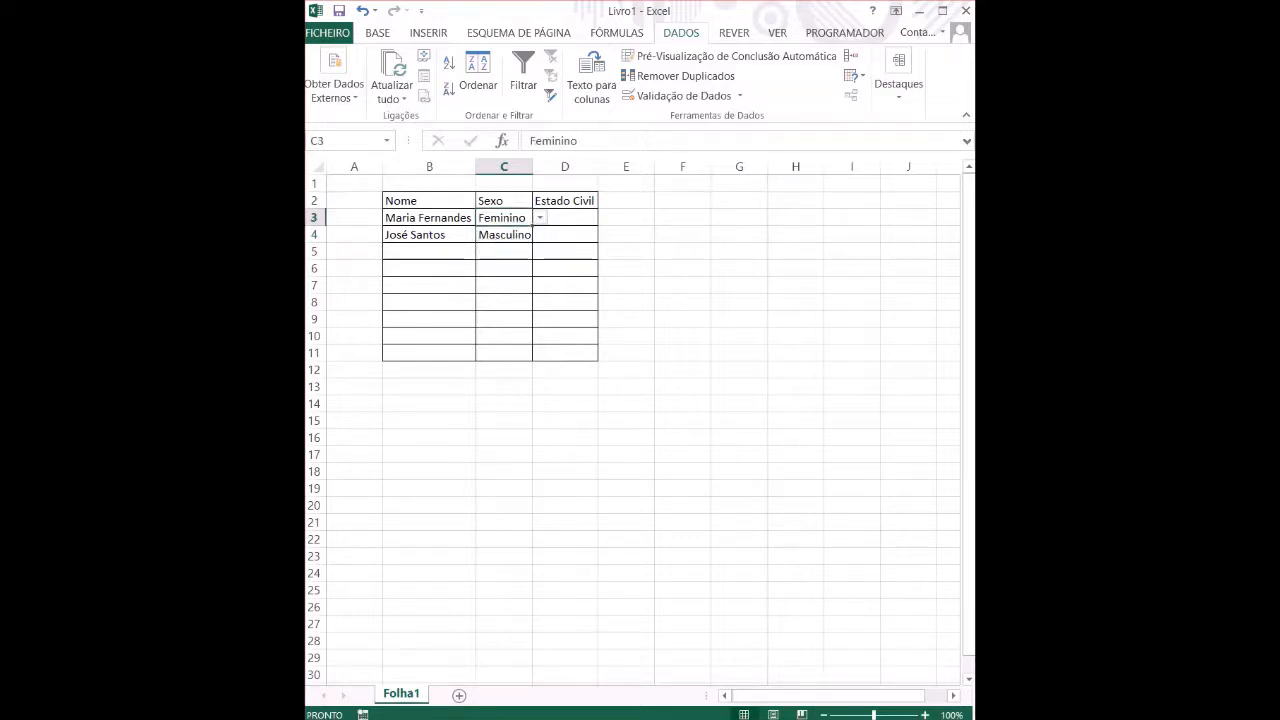
click(505, 235)
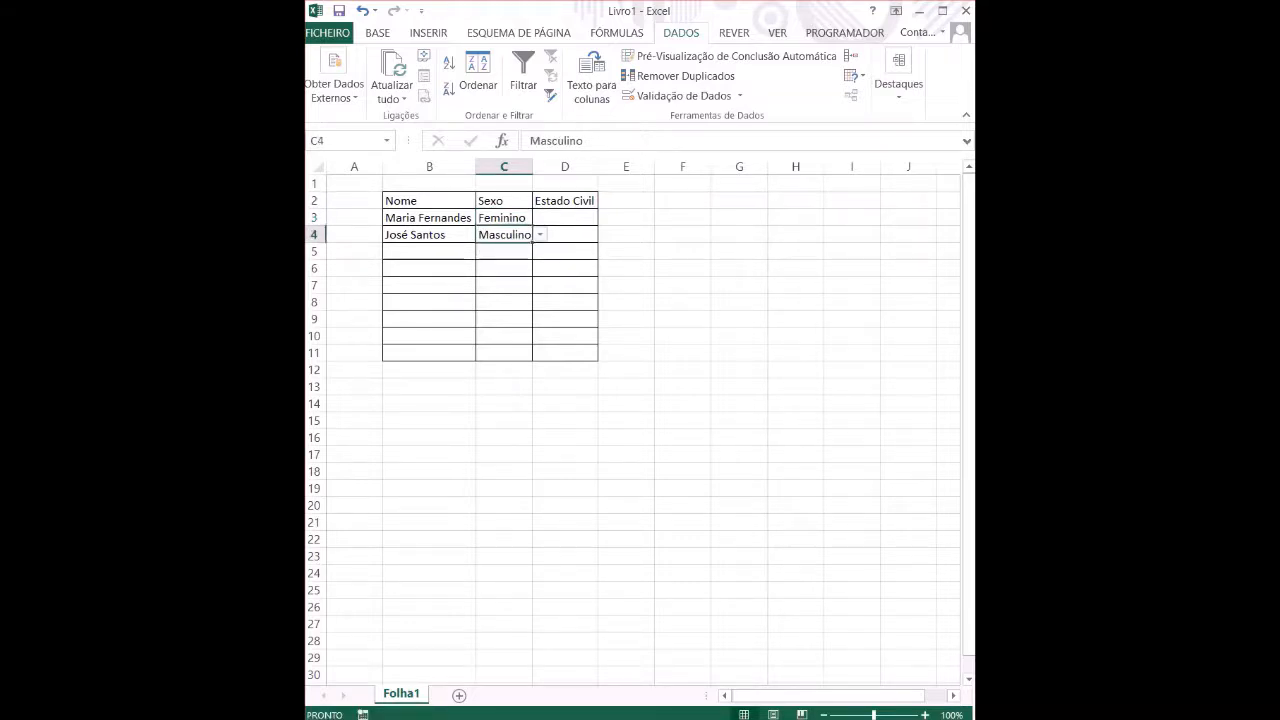
click(504, 218)
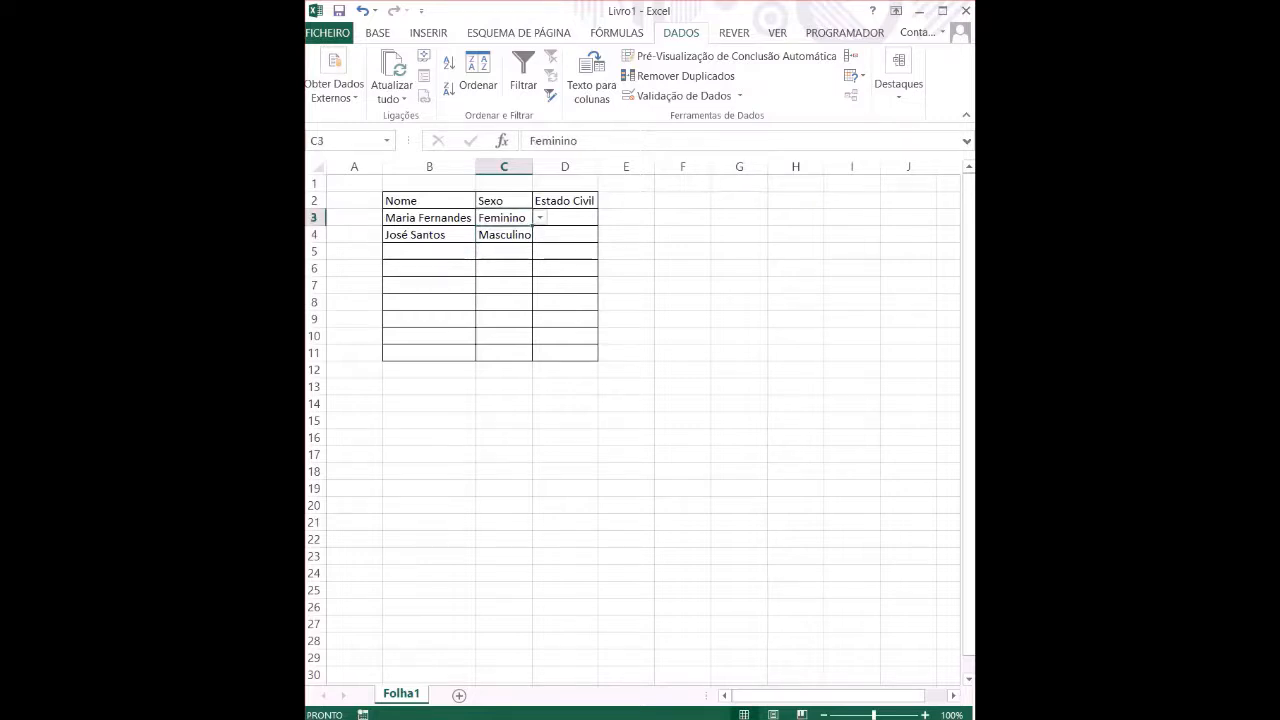
click(504, 235)
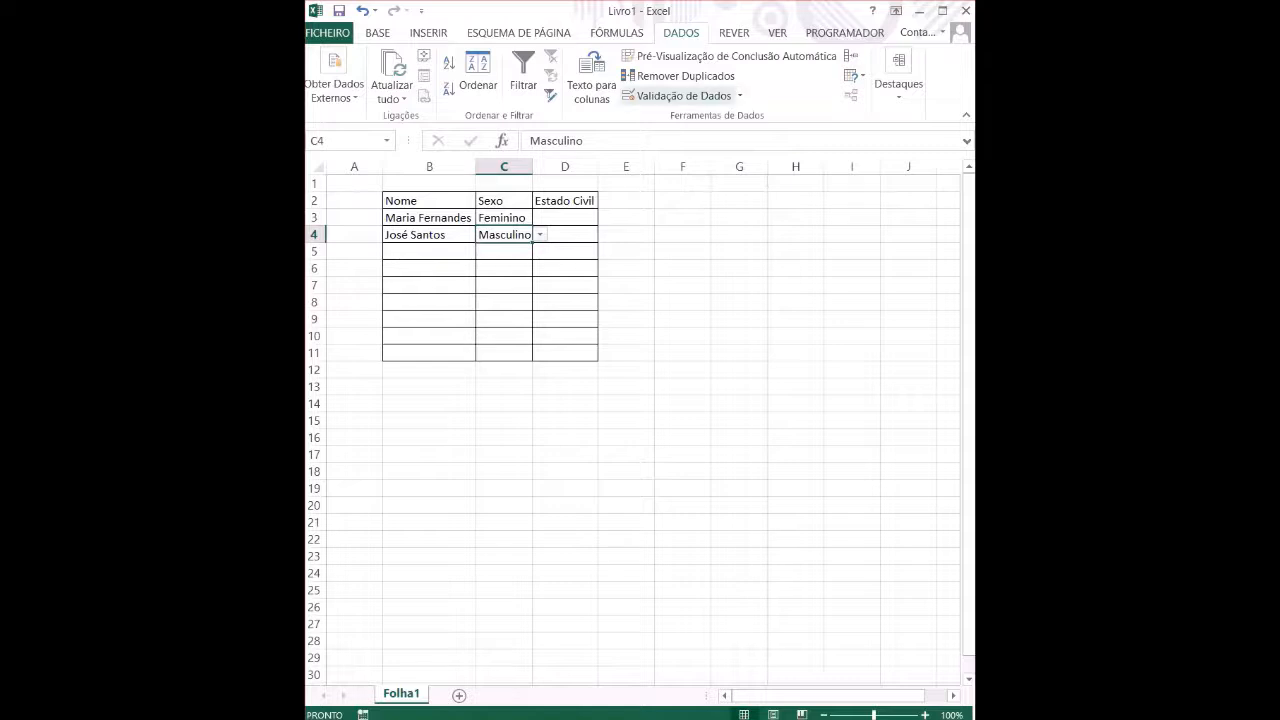
Add an input message to C4's validation with the title "Sexo" and the text "Escolha o sexo na lista pendente.".
click(683, 95)
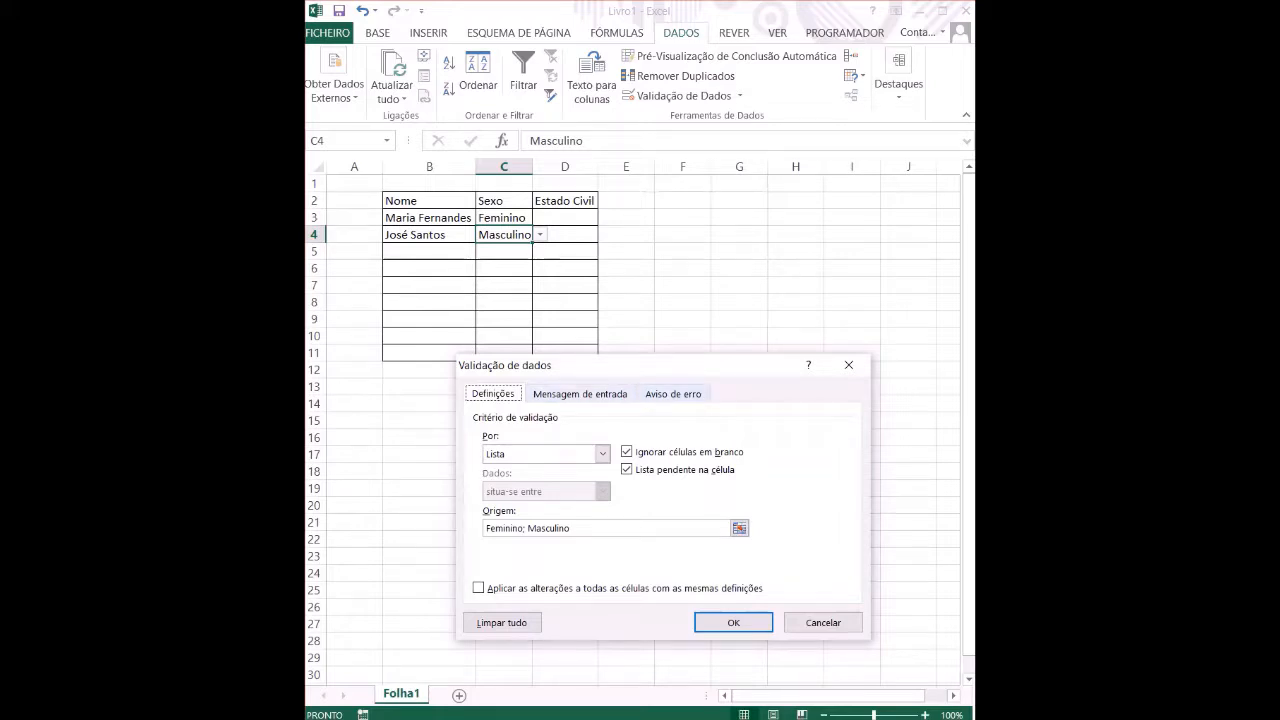
click(580, 394)
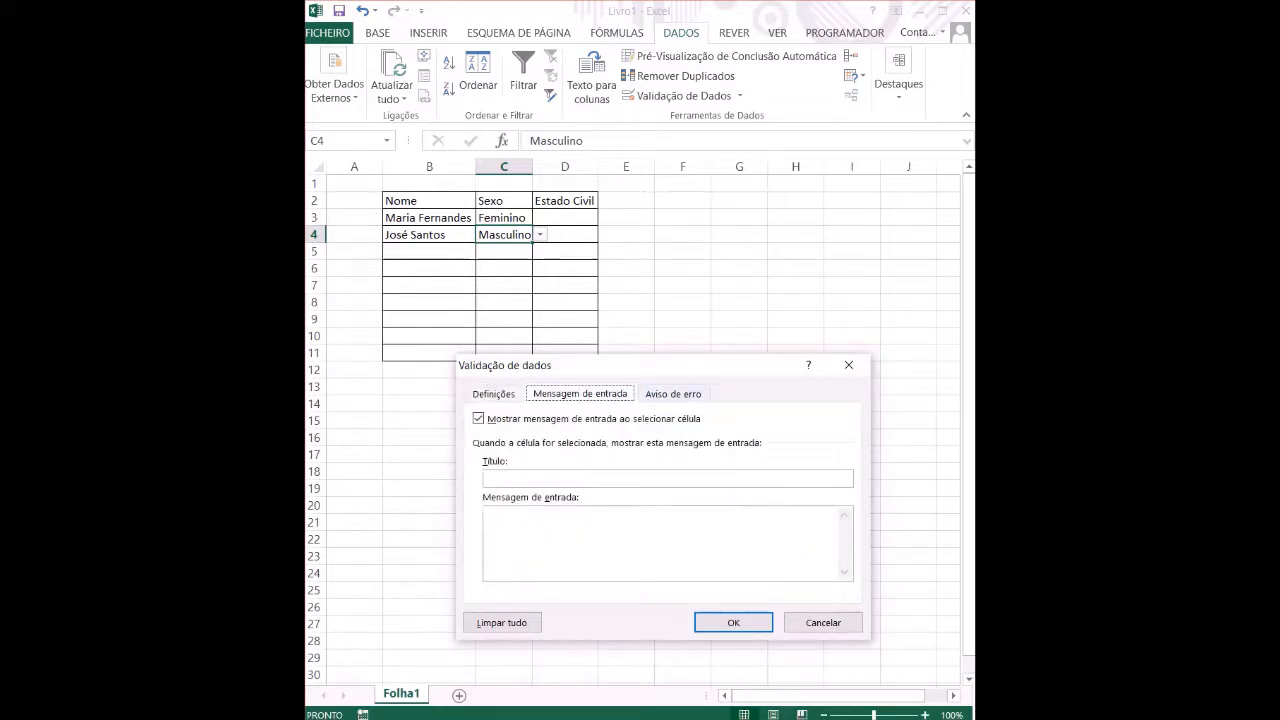
click(580, 479)
text(Sexo)
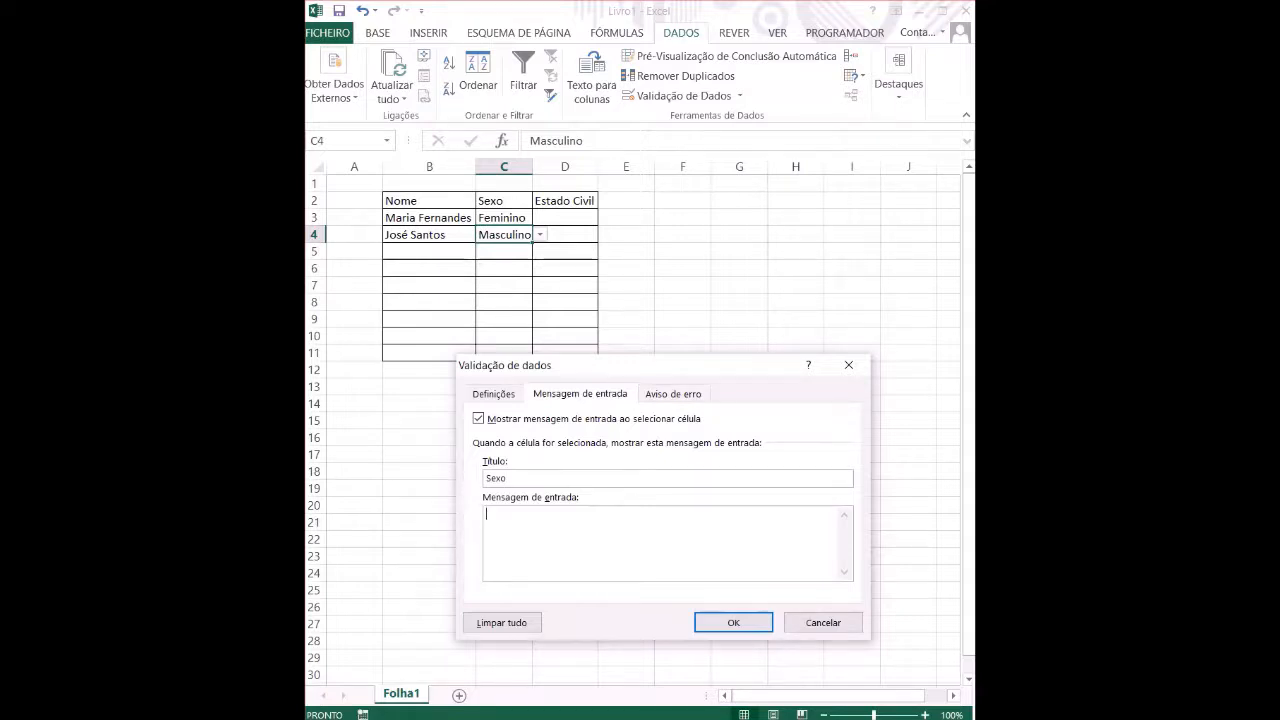
text(Escolha o sexo na lista pendente.)
click(733, 622)
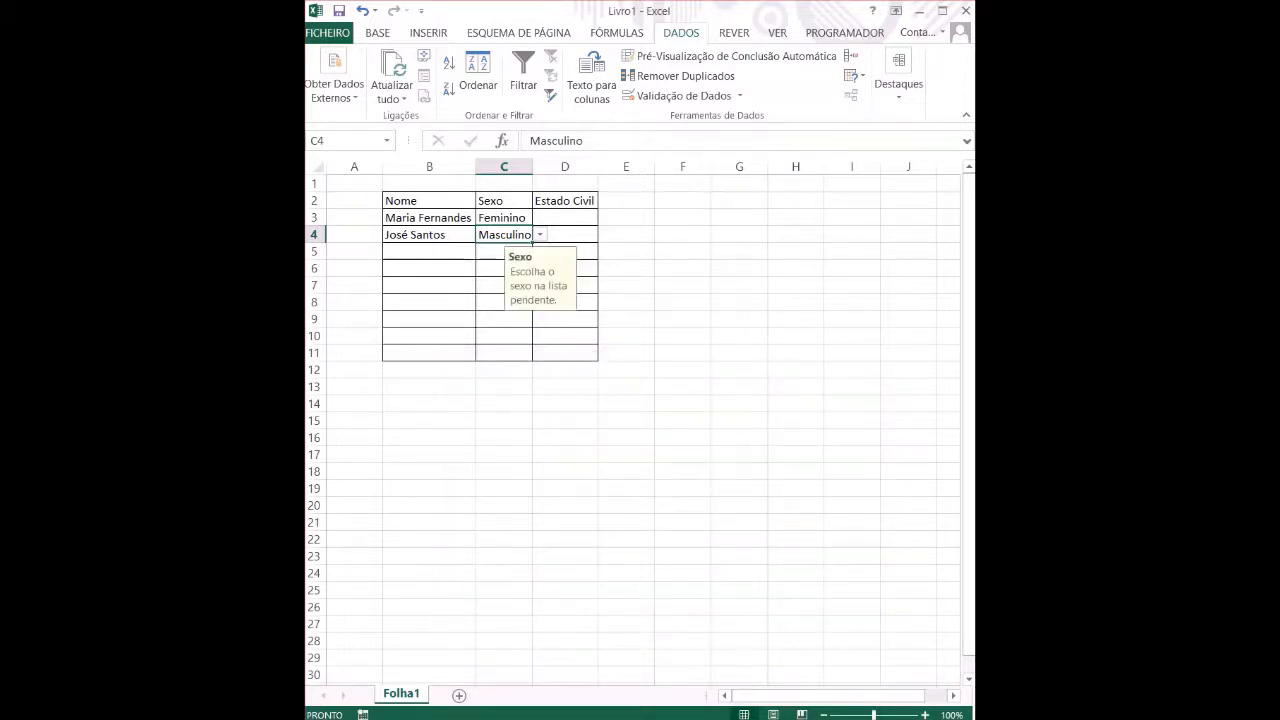
Compare the input messages of C3 and C4, and reselect Masculino from C4's drop-down list.
click(504, 218)
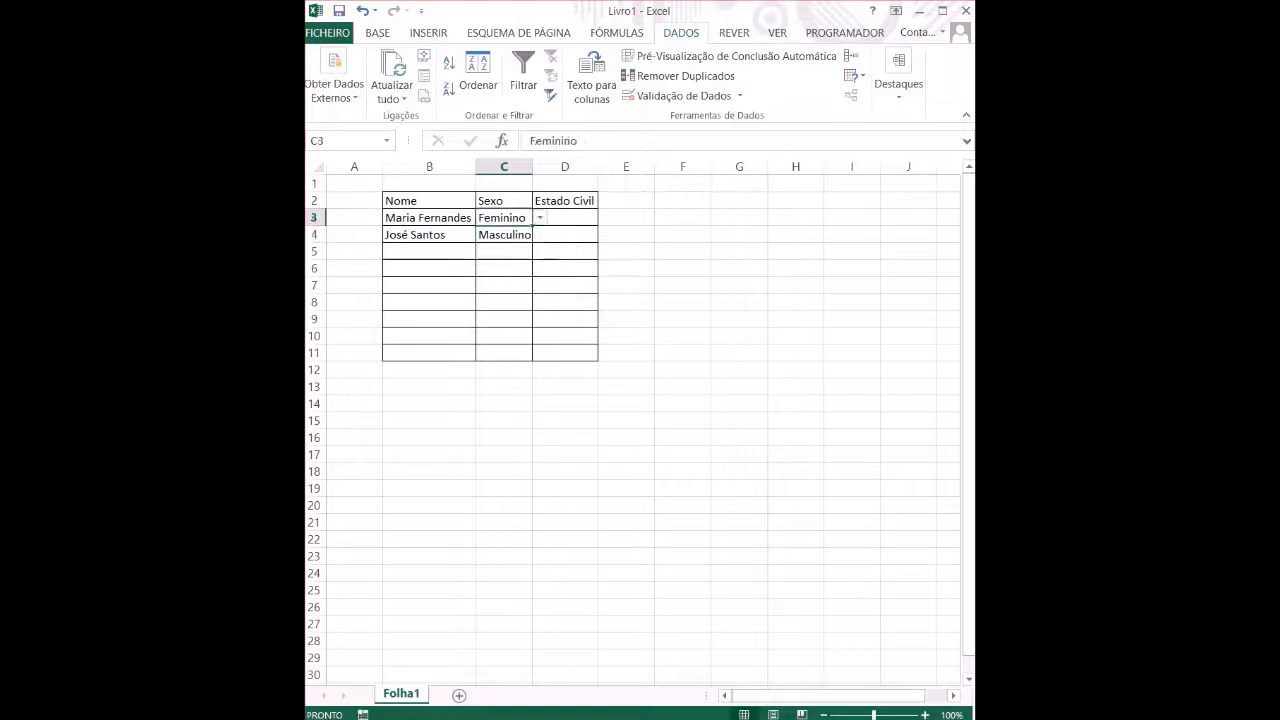
click(504, 235)
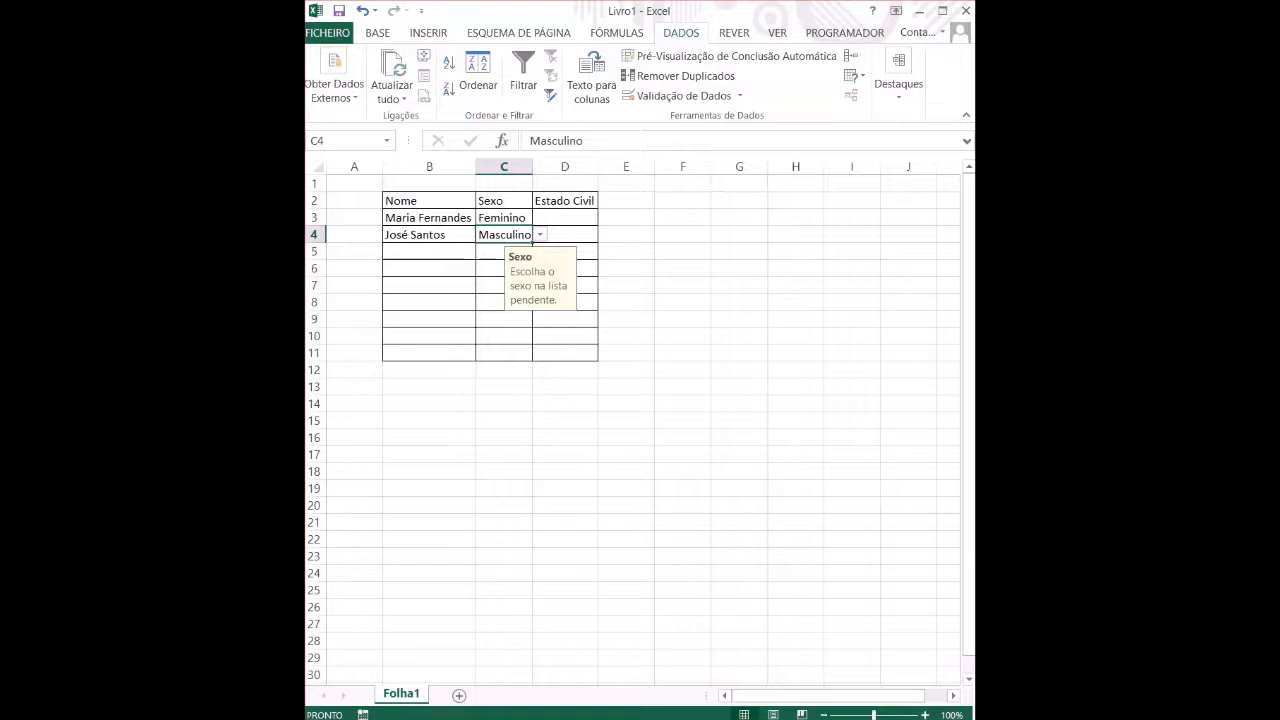
key(alt+Down)
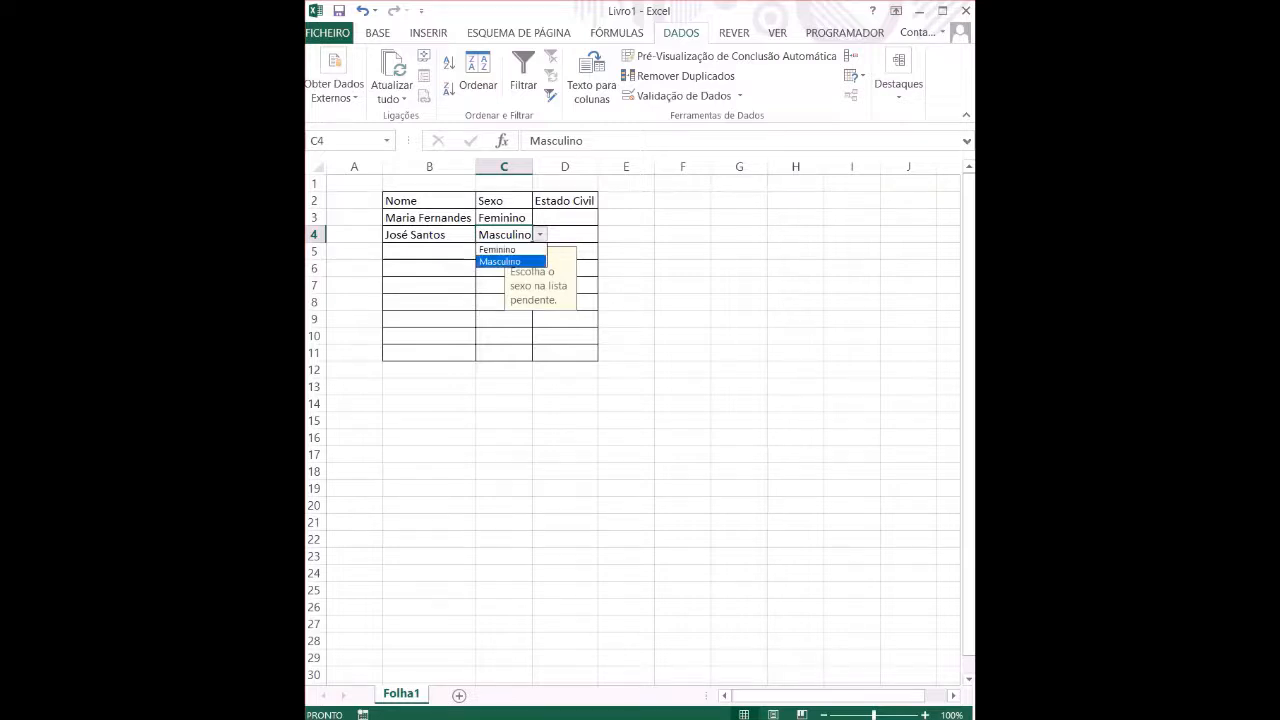
key(Return)
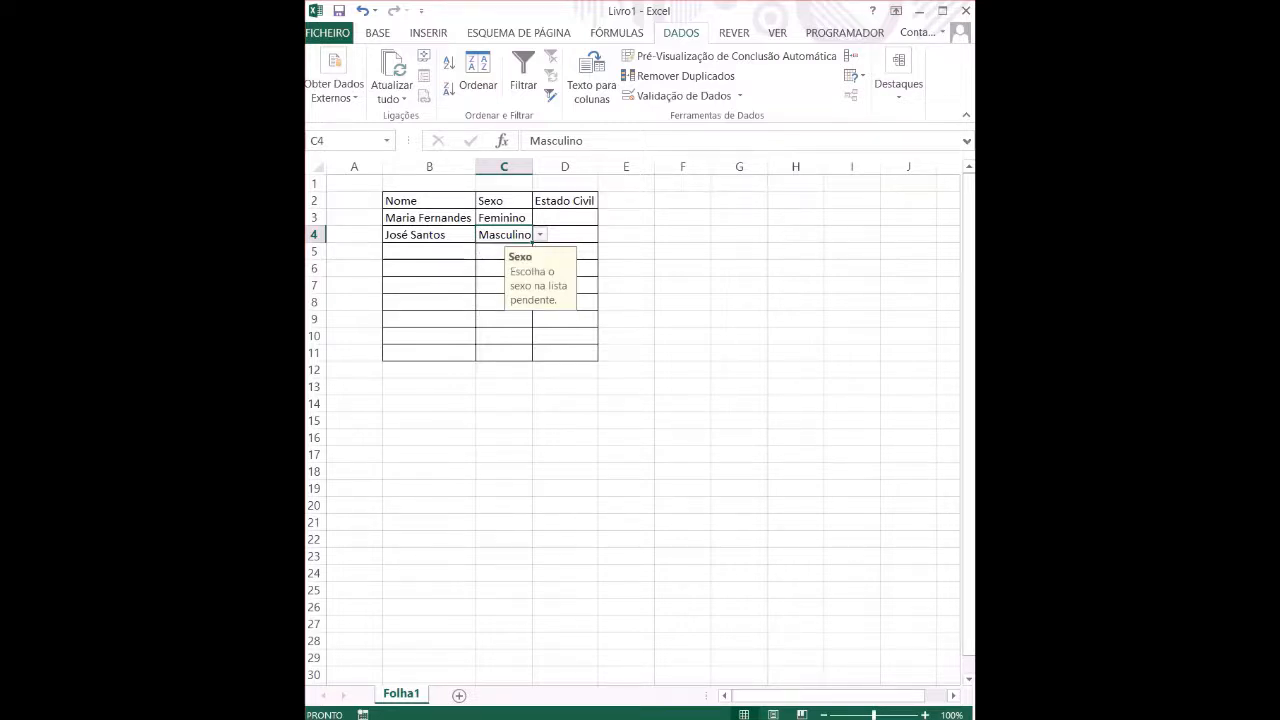
Add a Parar error alert to C4's validation, titled "ERRO", with the message "Só são permitidos valores constantes na lista.".
click(672, 95)
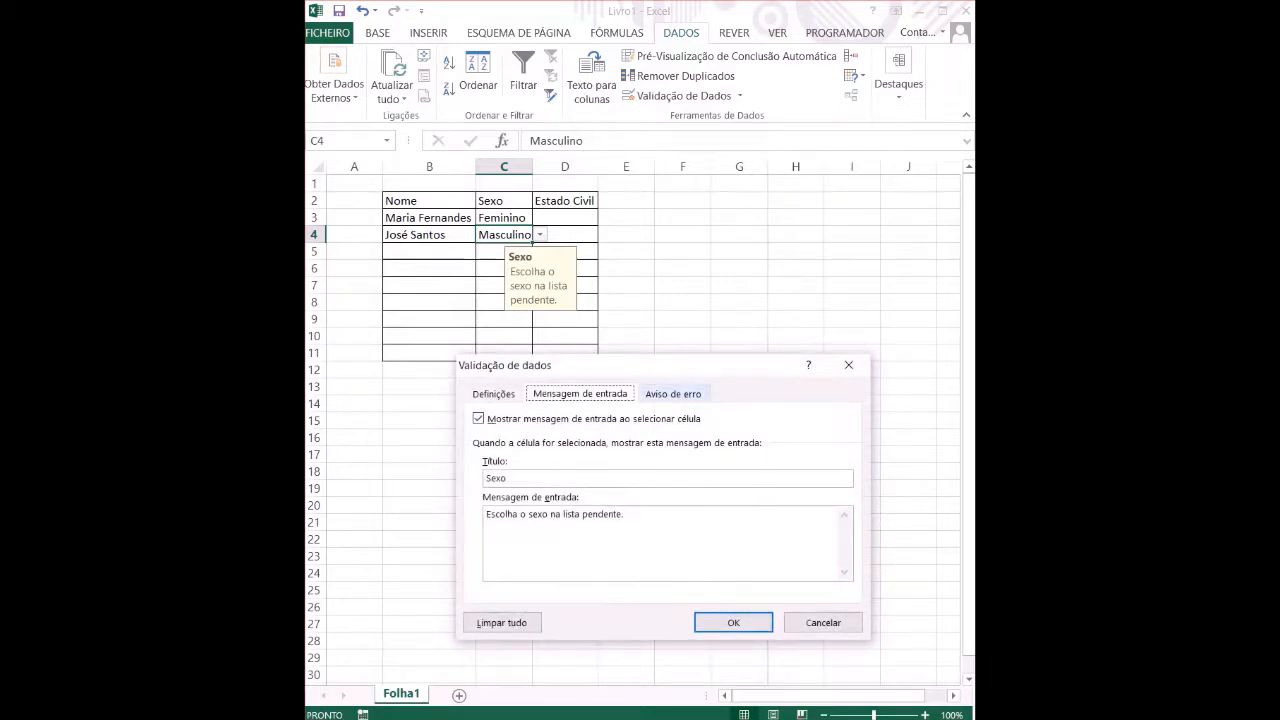
click(673, 393)
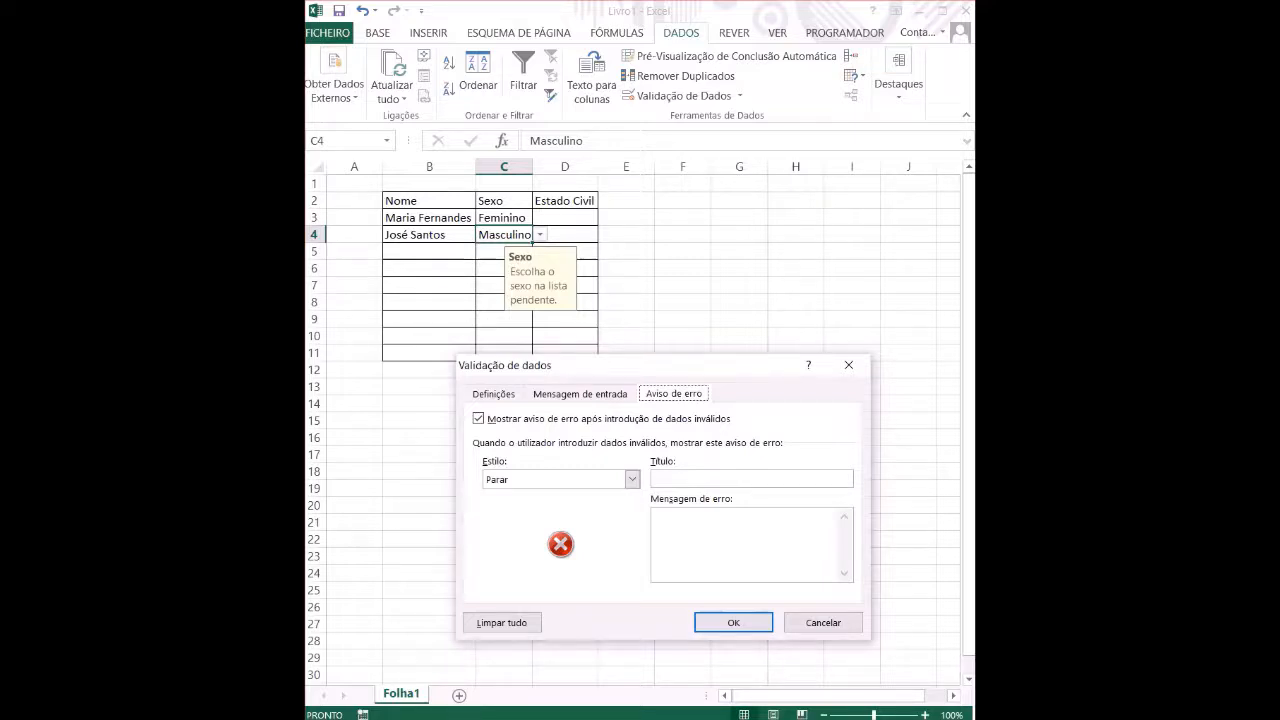
click(751, 479)
text(ERR)
text(O)
text(Só)
key(BackSpace)
key(BackSpace)
key(BackSpace)
text(Só são permitidos valo)
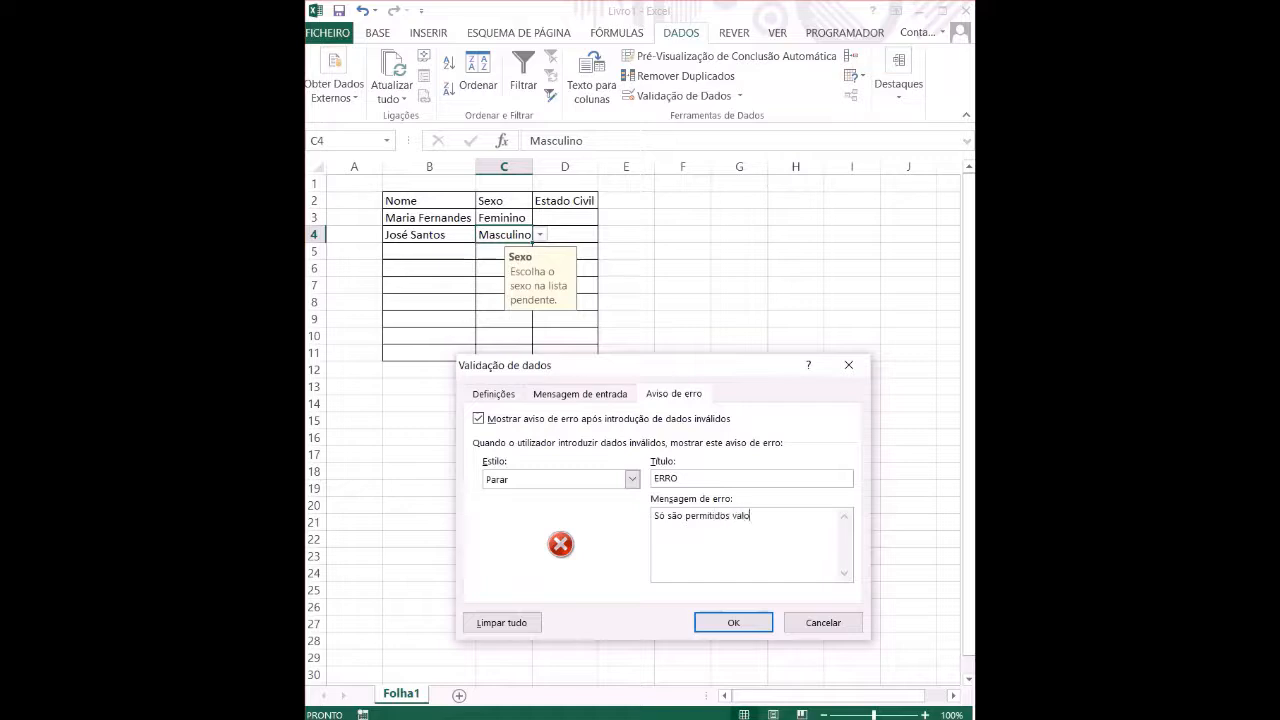
text(res constantes na lista.)
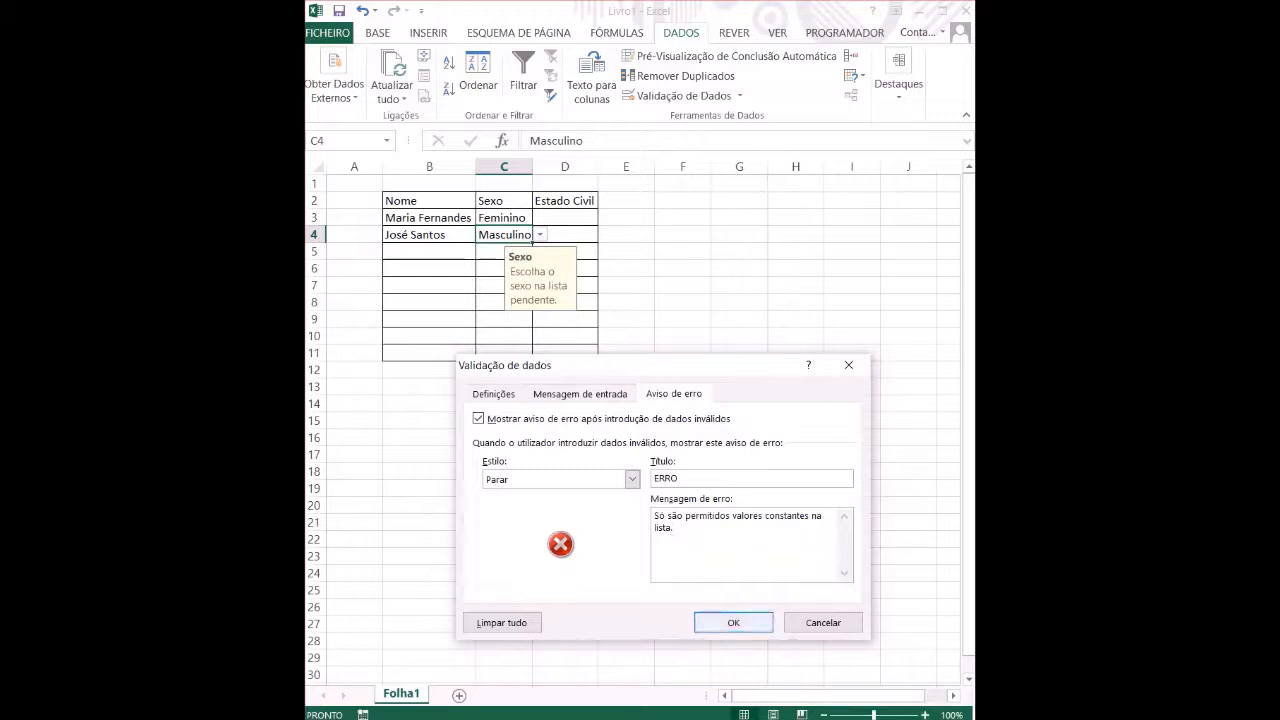
click(733, 622)
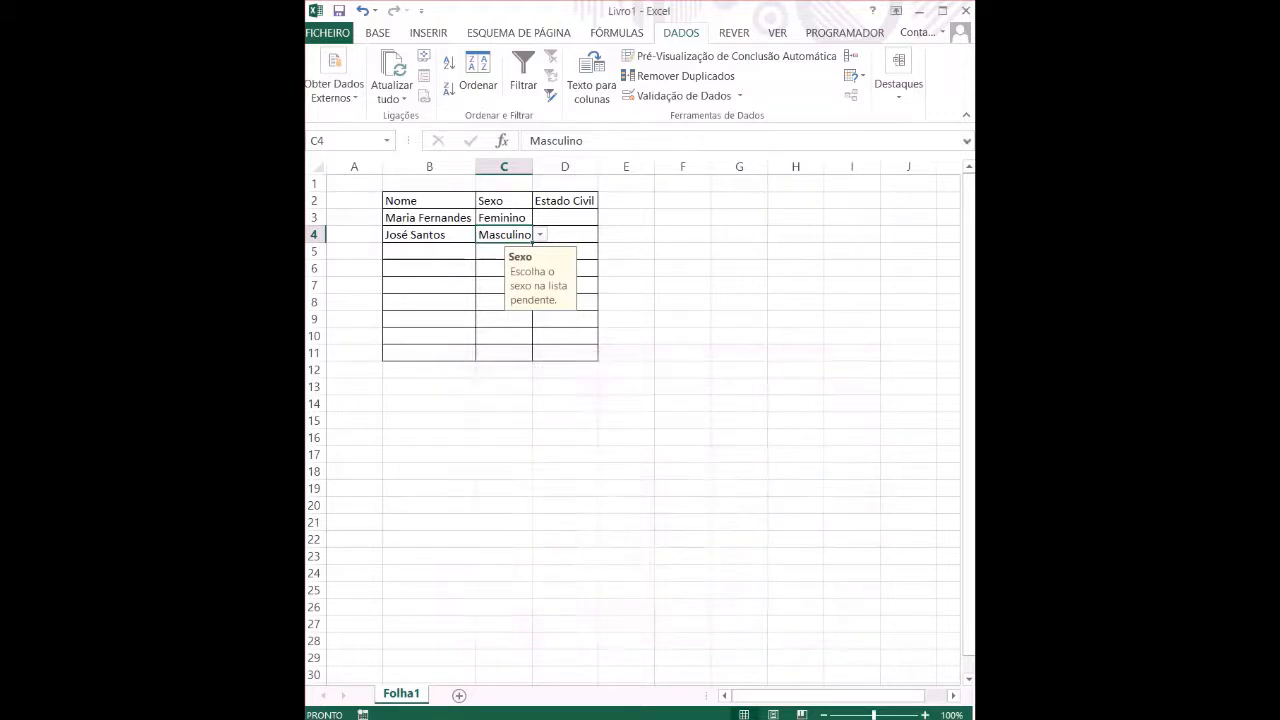
Test C4's error alert by entering the invalid text "fgfdg", and cancel the entry.
text(fgfdg)
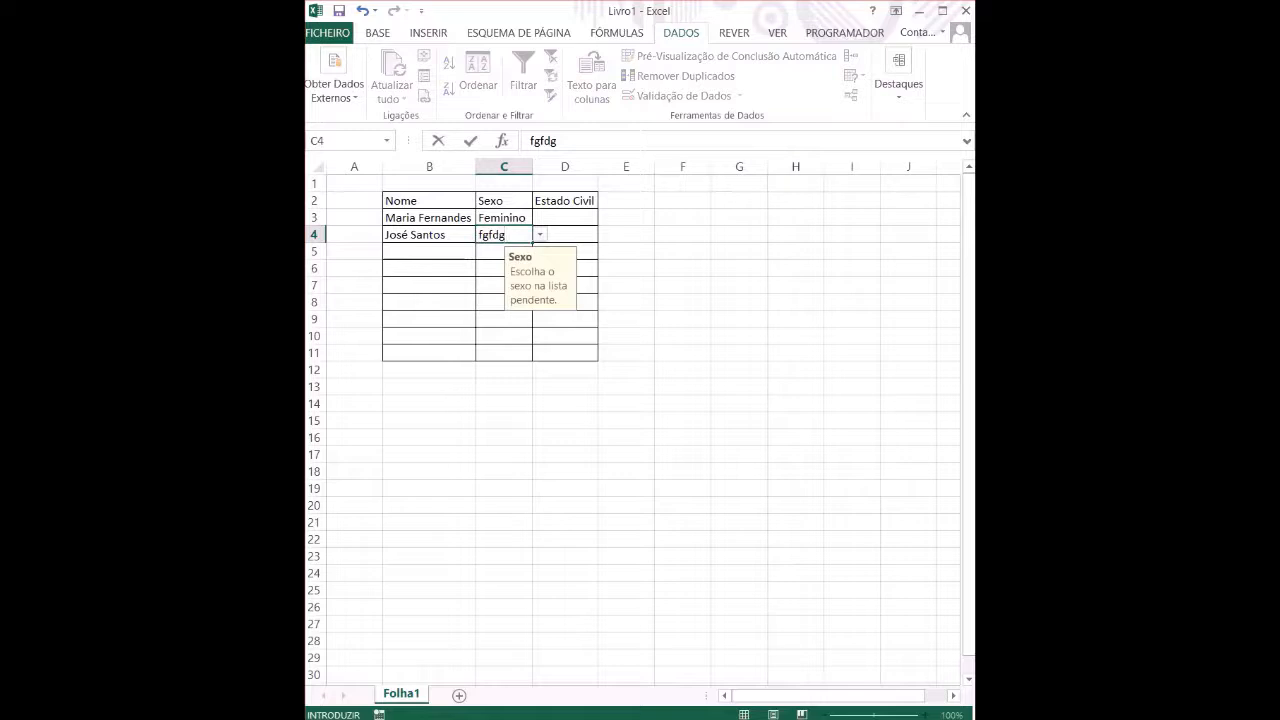
key(Return)
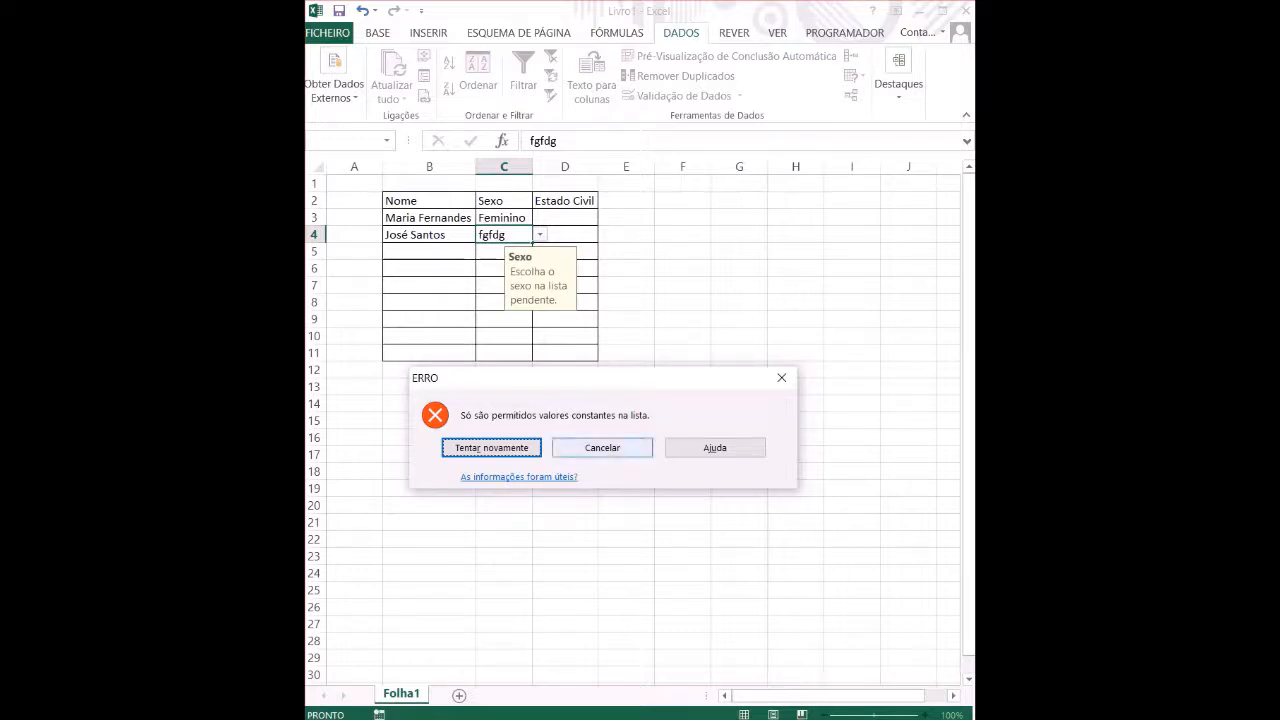
click(602, 447)
Choose Feminino from C4's drop-down list and move that cell with its validation into the cleared cell C3.
click(539, 234)
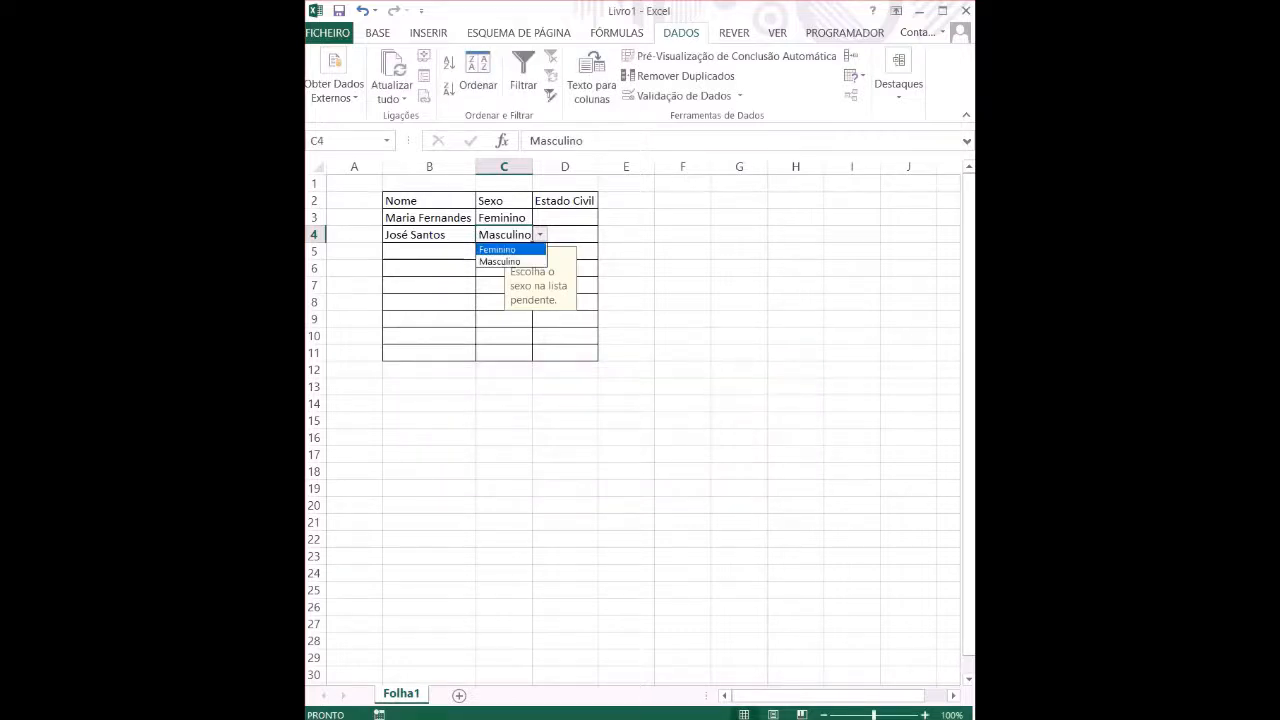
click(498, 249)
click(503, 218)
key(Delete)
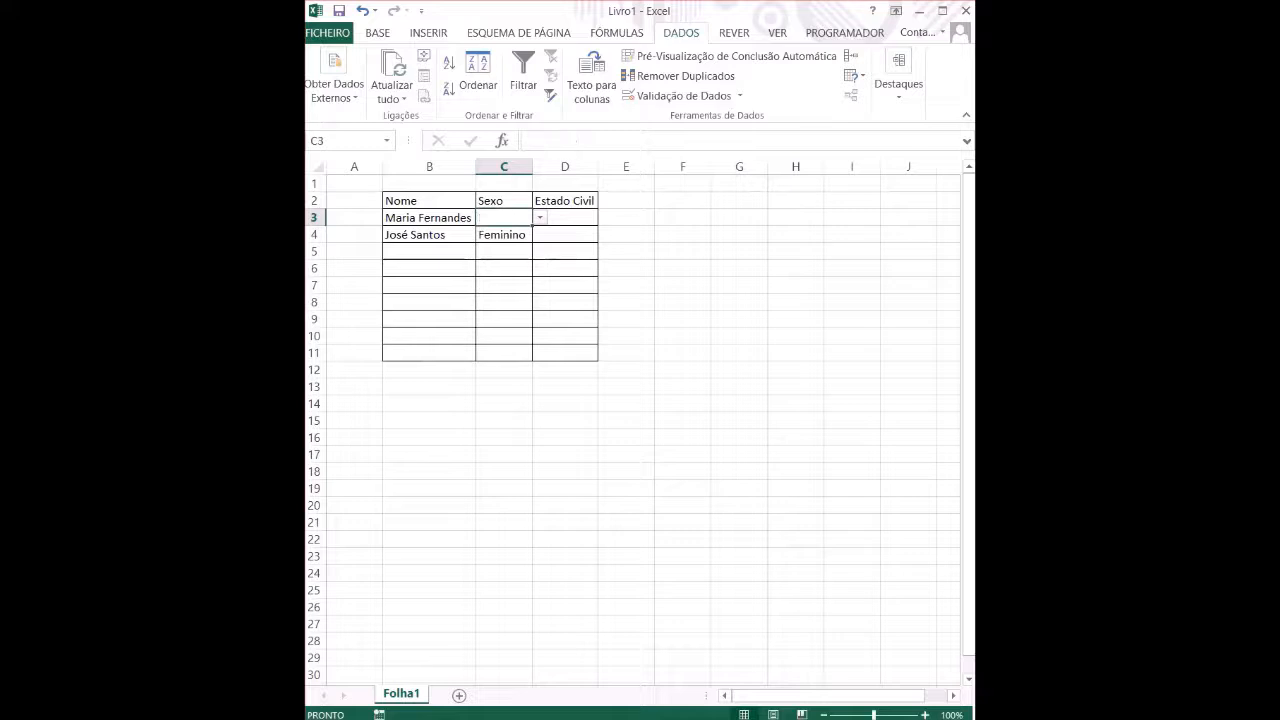
click(512, 236)
drag(516, 242, 517, 221)
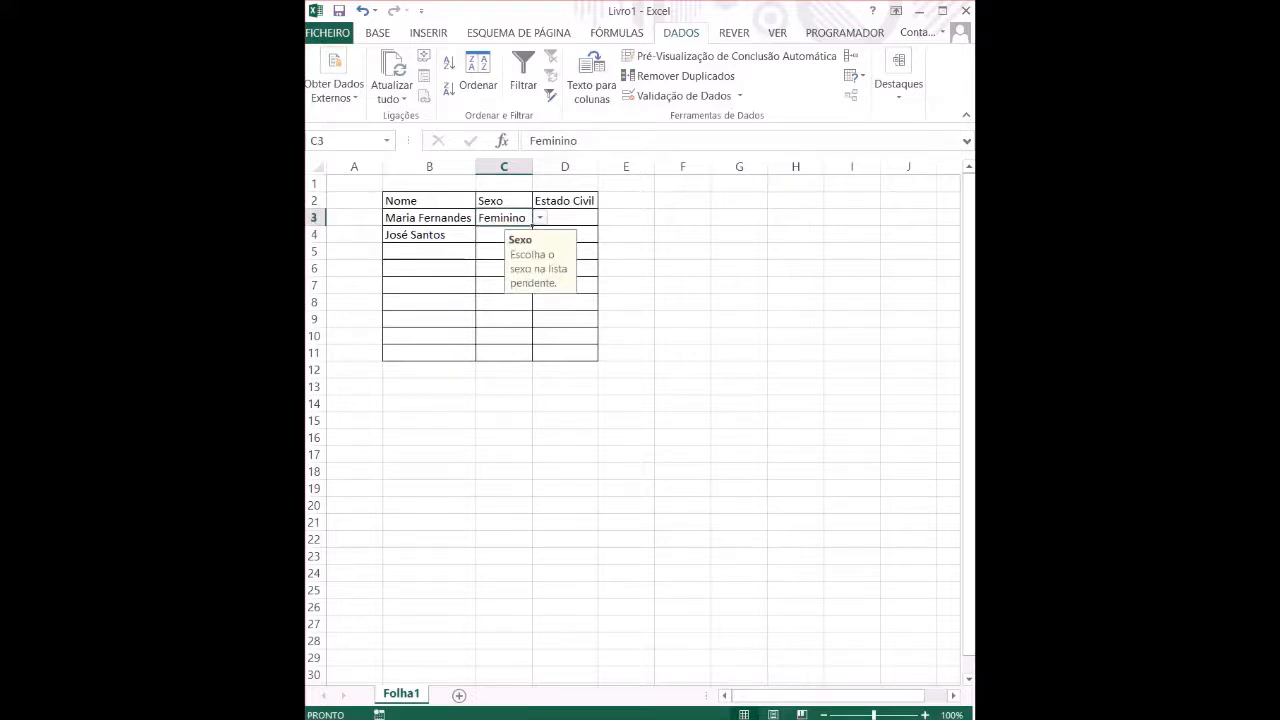
Clear the contents of C3, fill its validation down to C11, and check the input message in several Sexo cells.
key(Delete)
drag(532, 225, 515, 360)
click(525, 270)
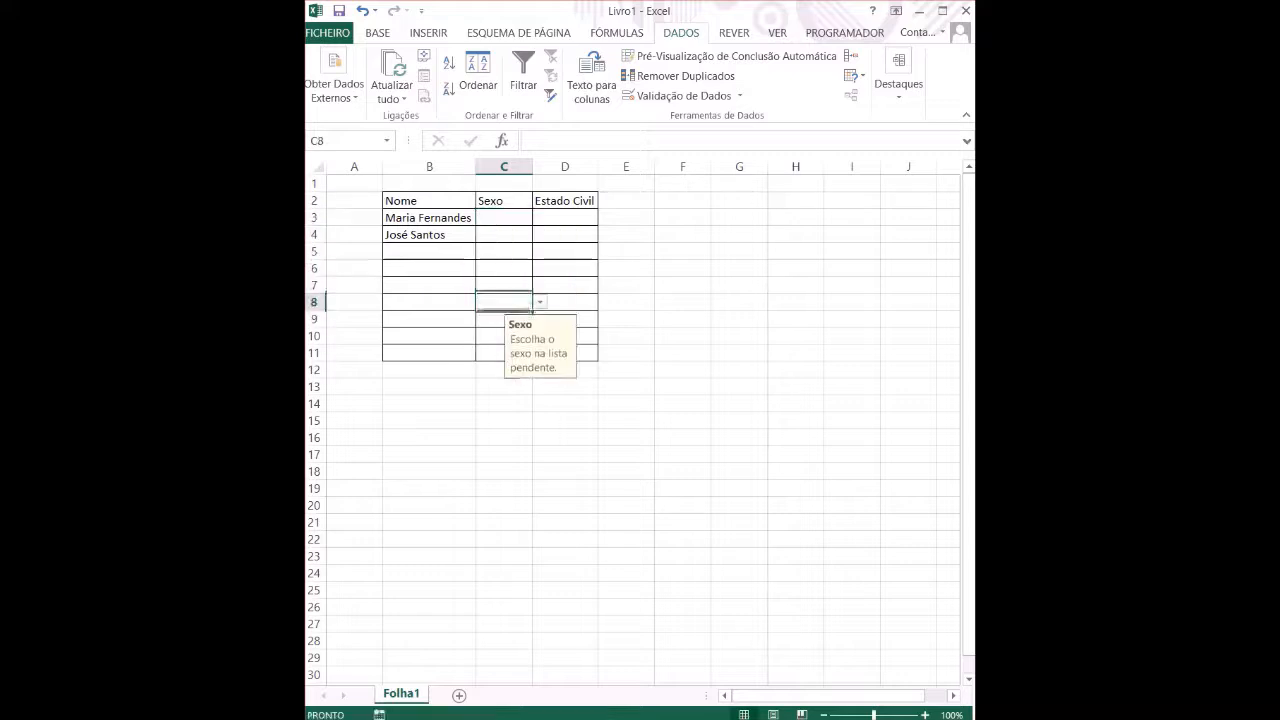
click(531, 240)
click(530, 268)
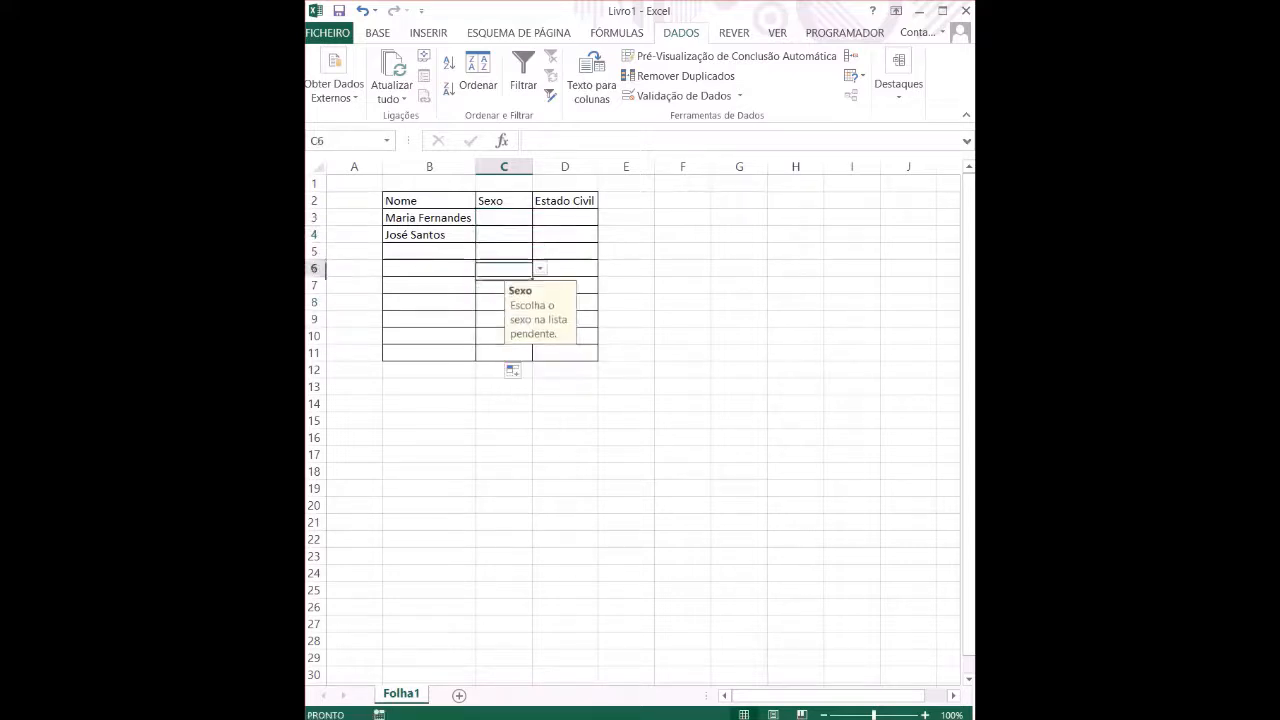
click(531, 238)
click(531, 223)
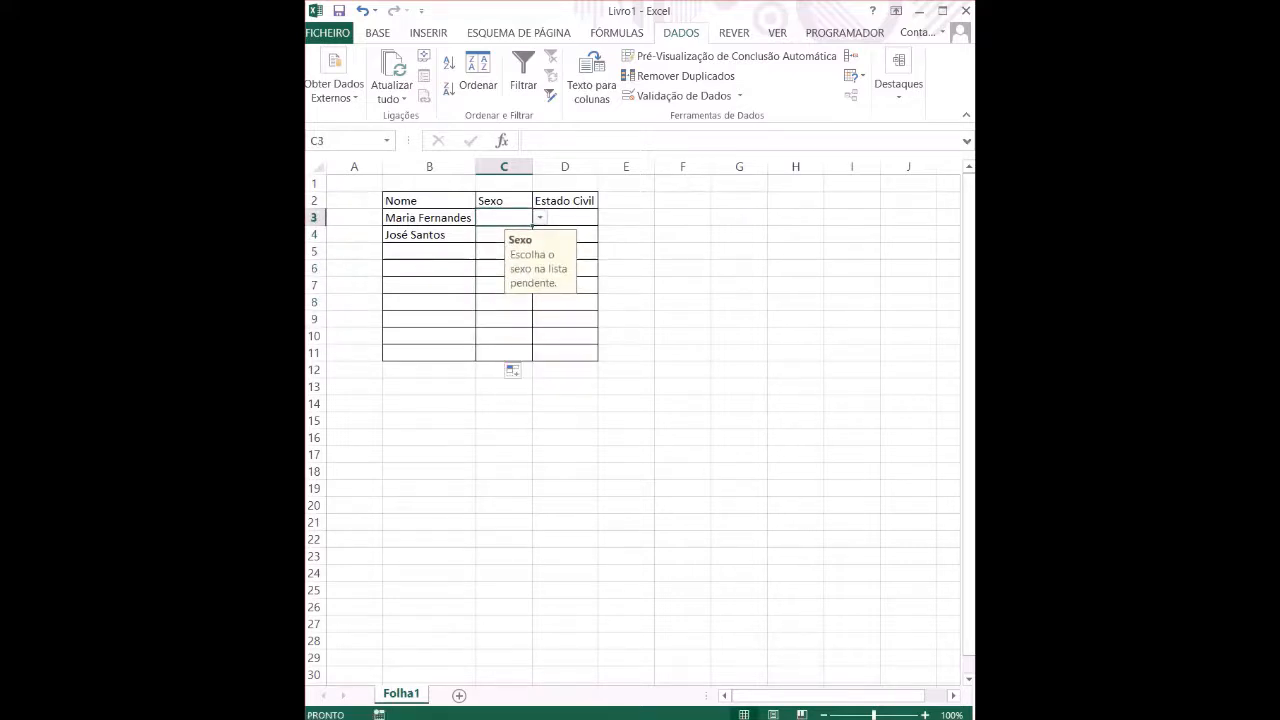
Add data validation to D3 that allows a list with the source "Solteiro(a), Casado(a), Viuvo(a), União de facto".
click(565, 217)
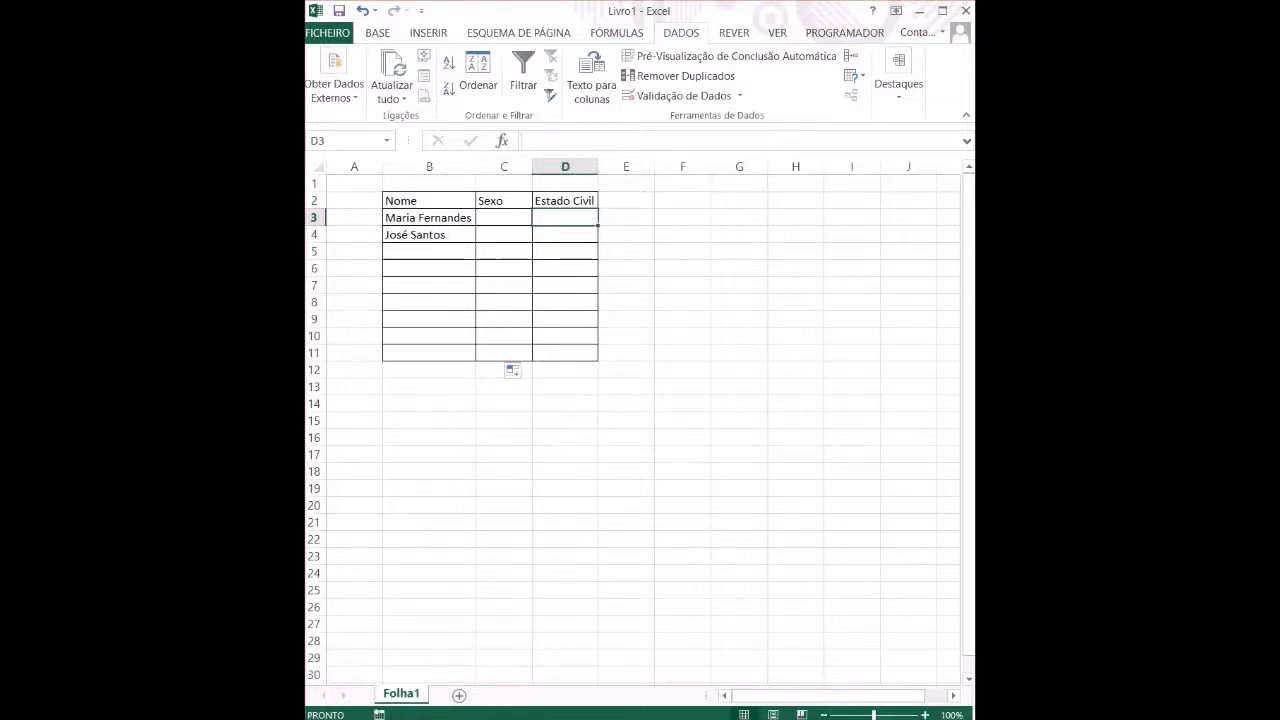
click(684, 95)
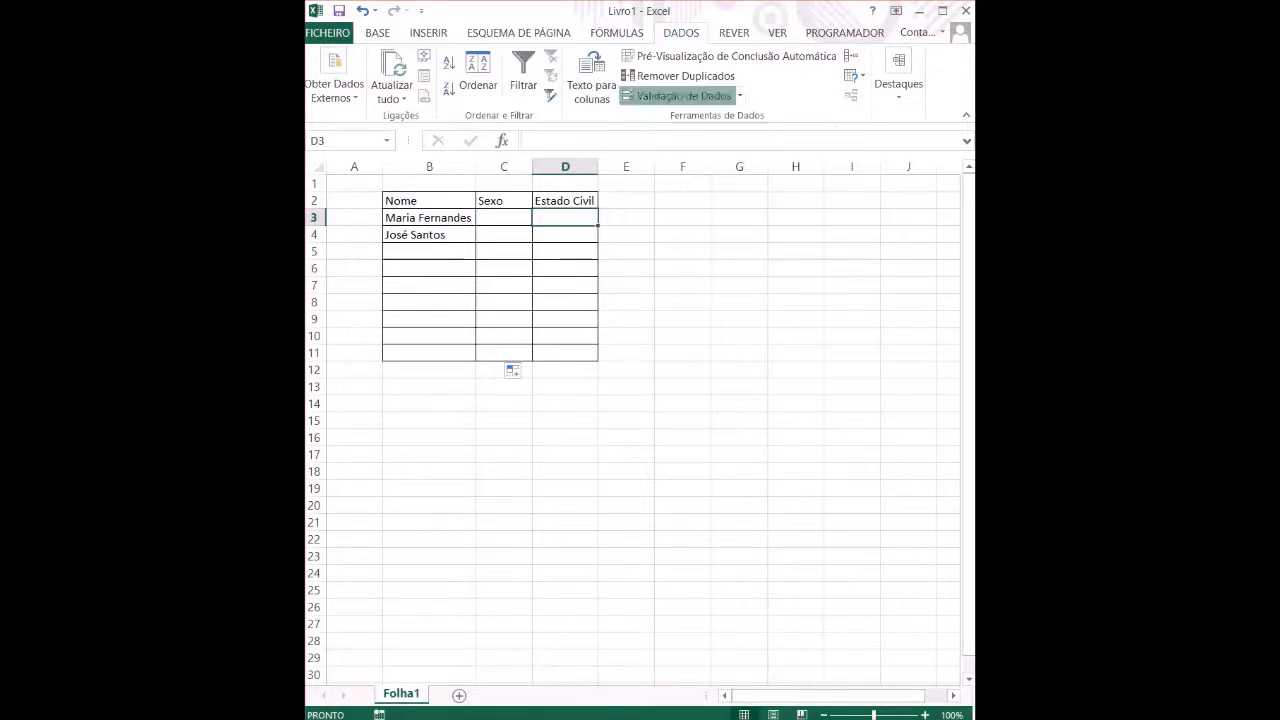
click(493, 394)
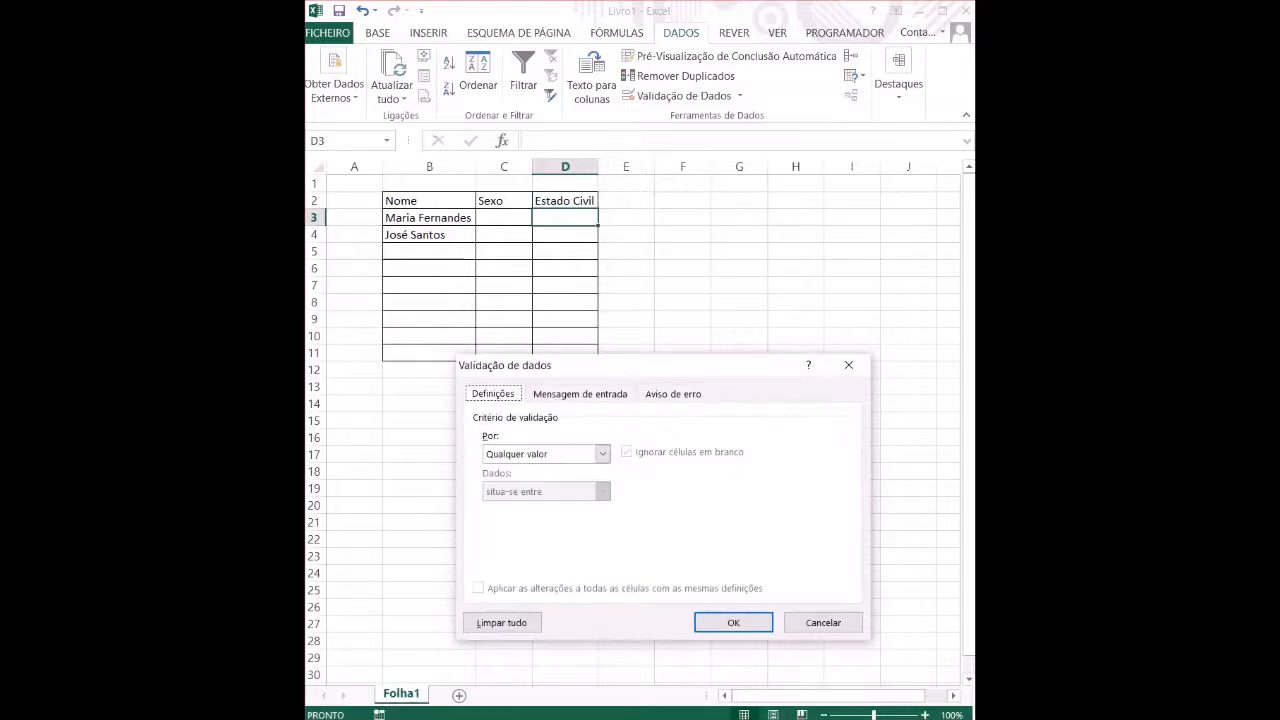
click(602, 453)
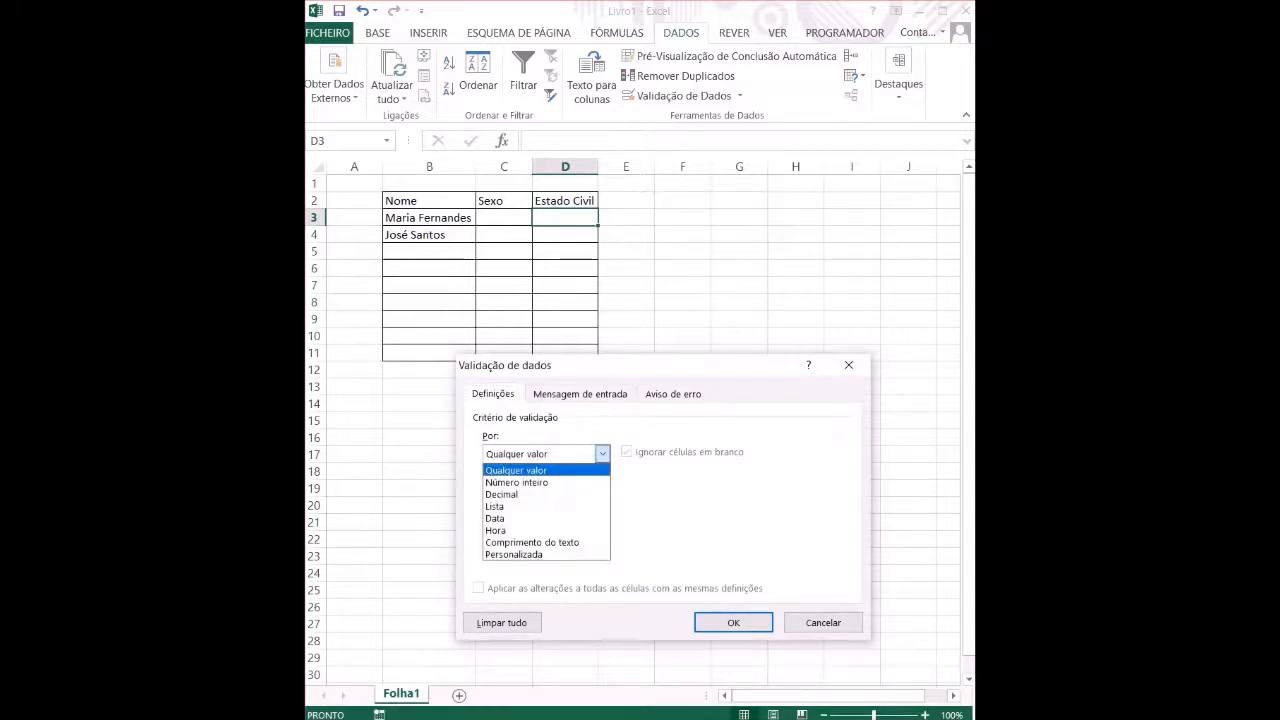
click(495, 507)
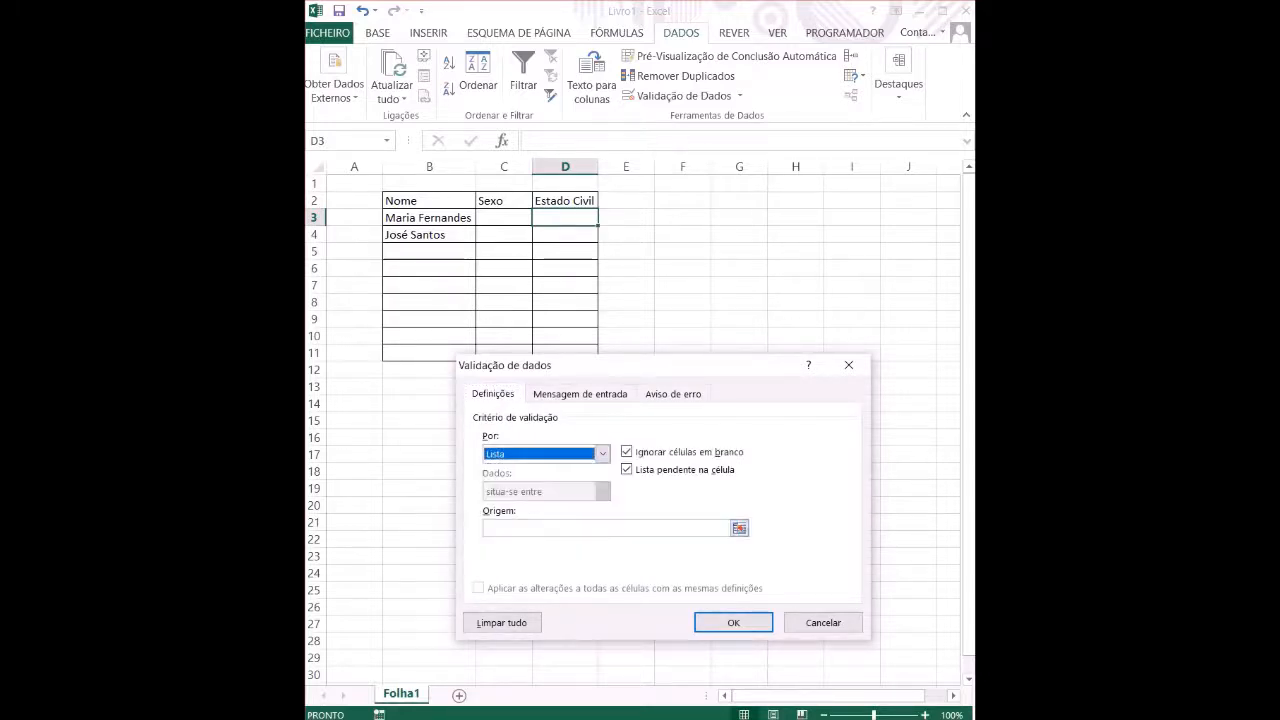
click(545, 528)
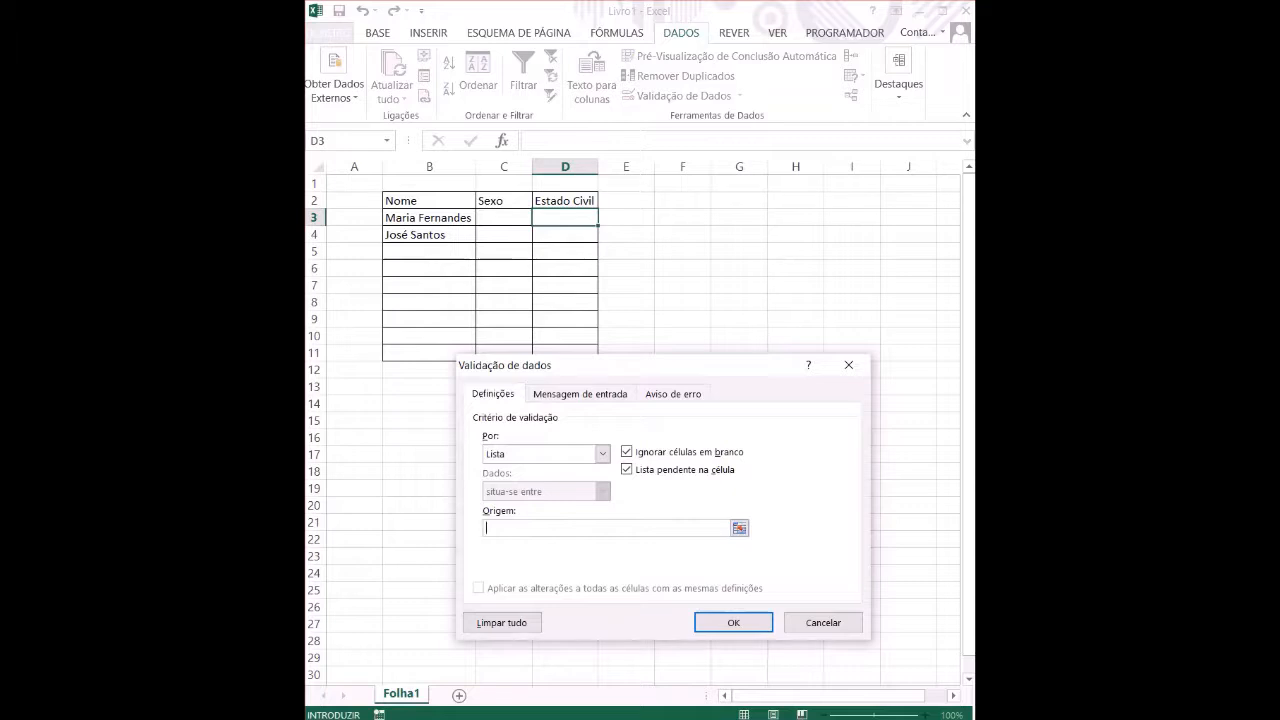
text(Solteiro(a), Casado(a), Viuvo)
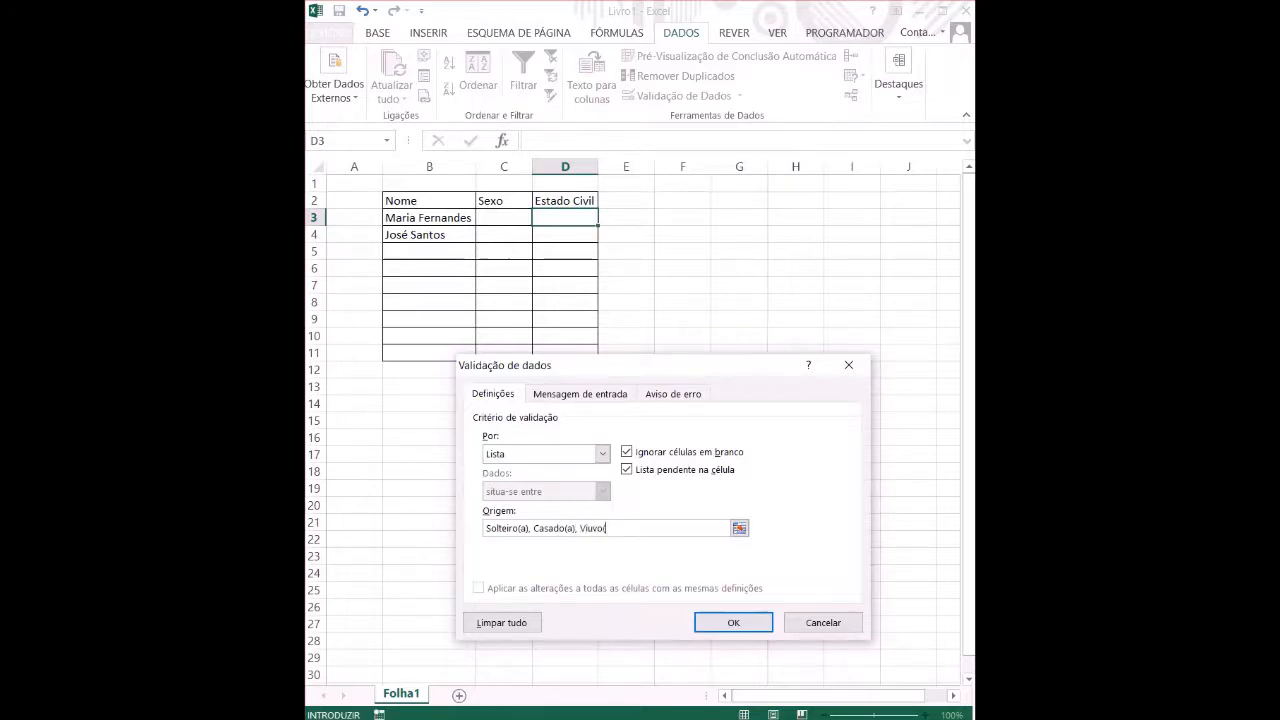
text((a), União de facto)
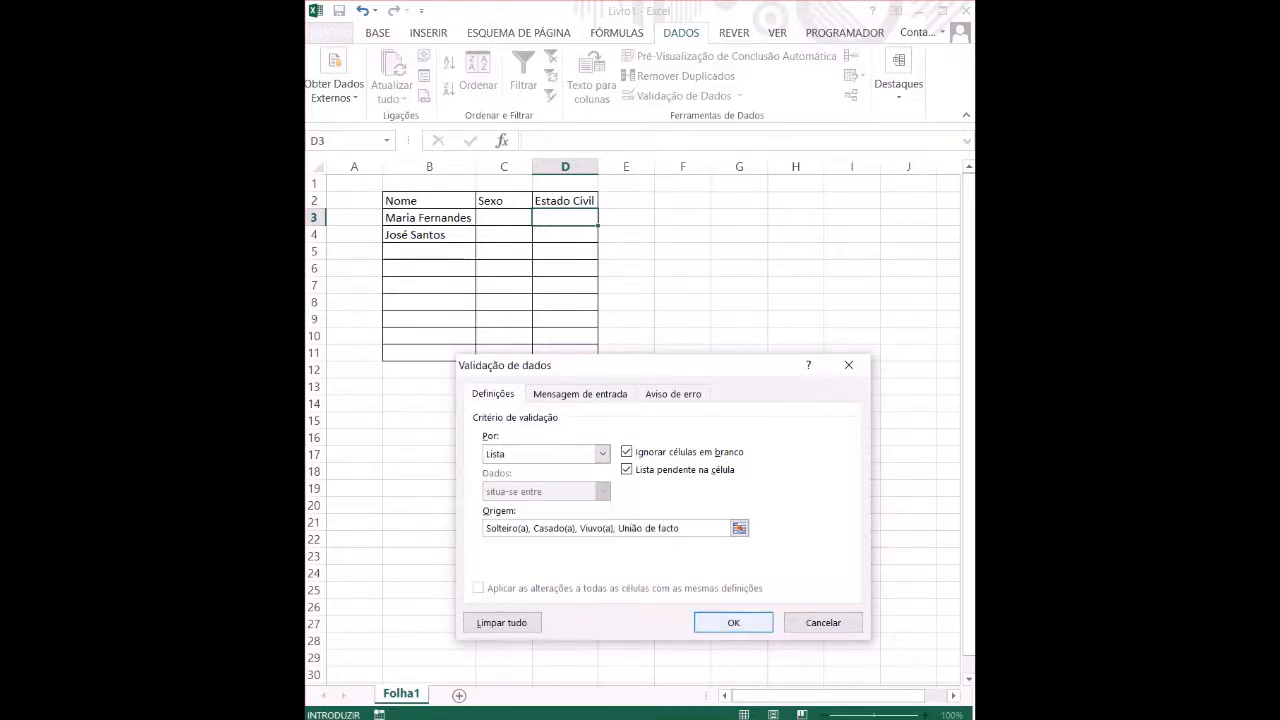
key(Return)
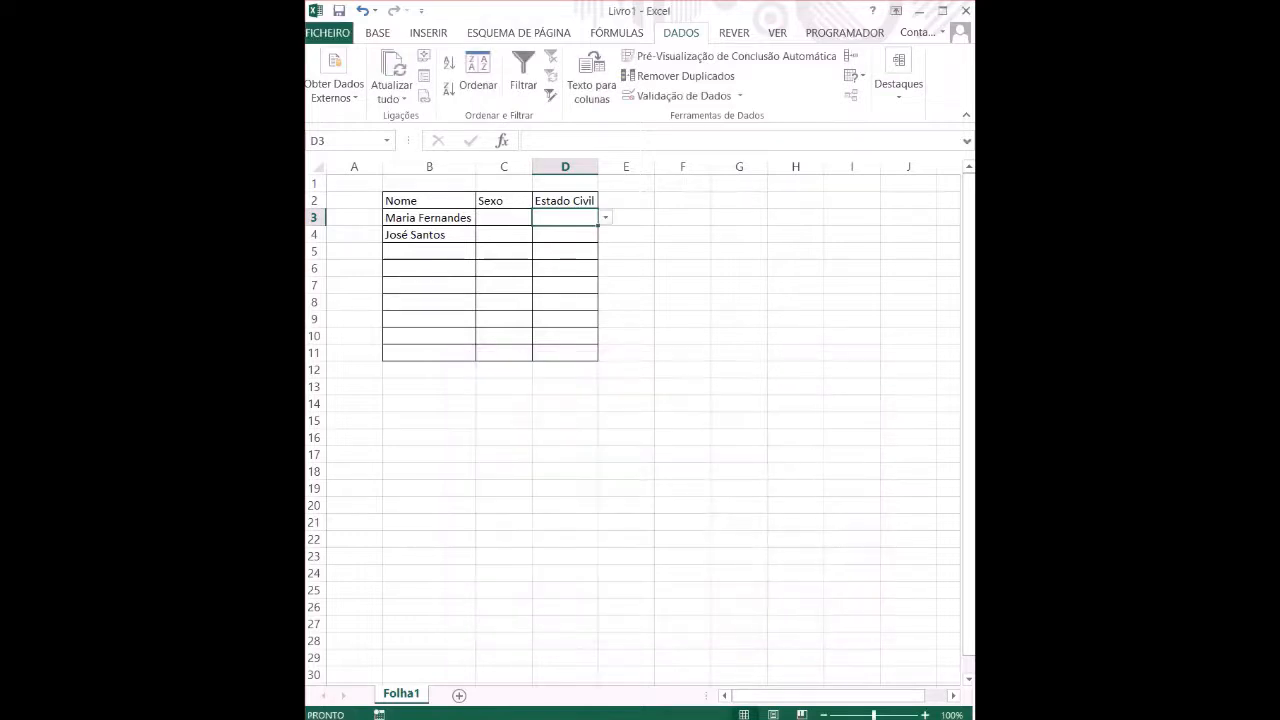
Give D3's validation an input message titled "Estado Civil" with the text "Escolha o item da lista".
click(684, 96)
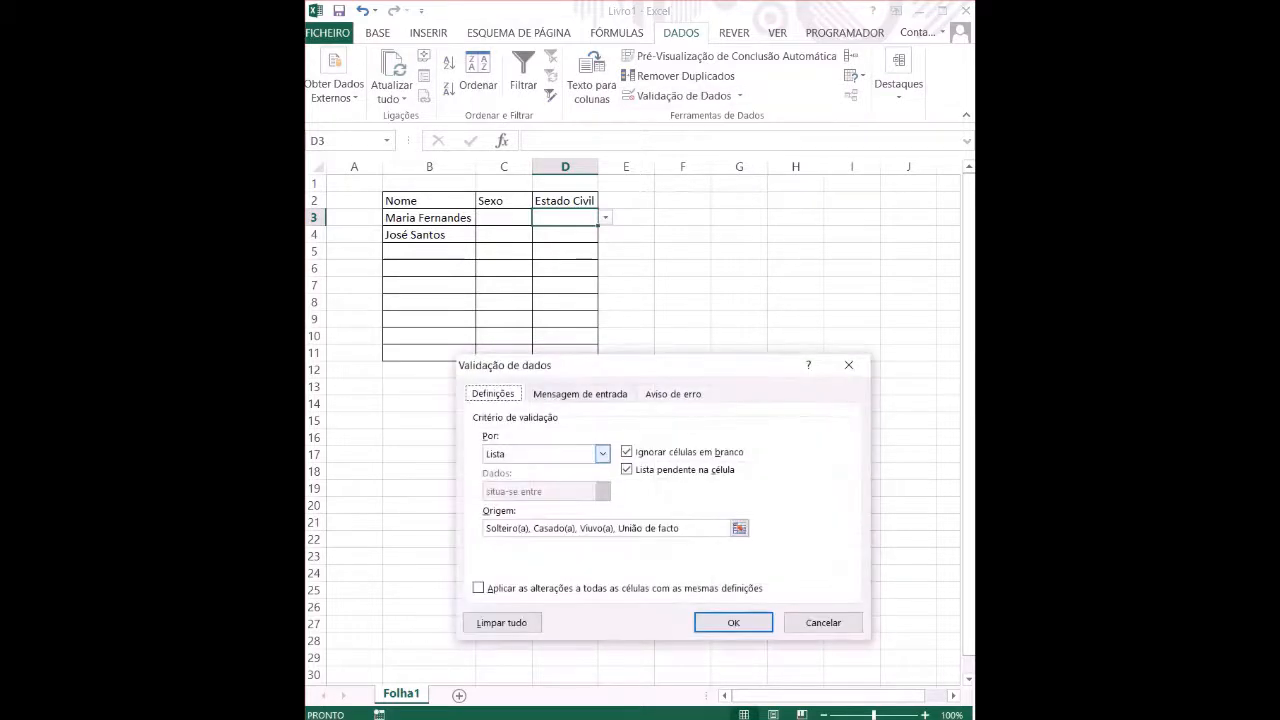
click(580, 394)
click(560, 479)
text(Es)
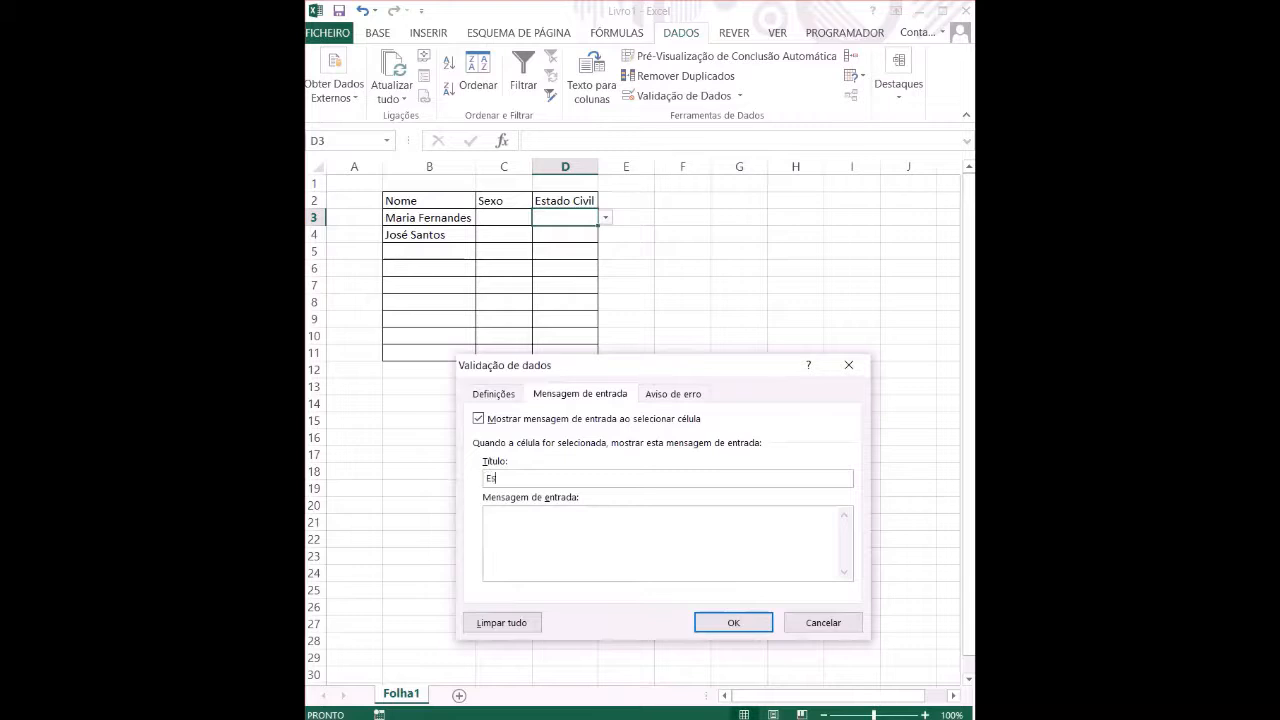
text(tado Civil)
click(488, 514)
text(Escolha o item da lista)
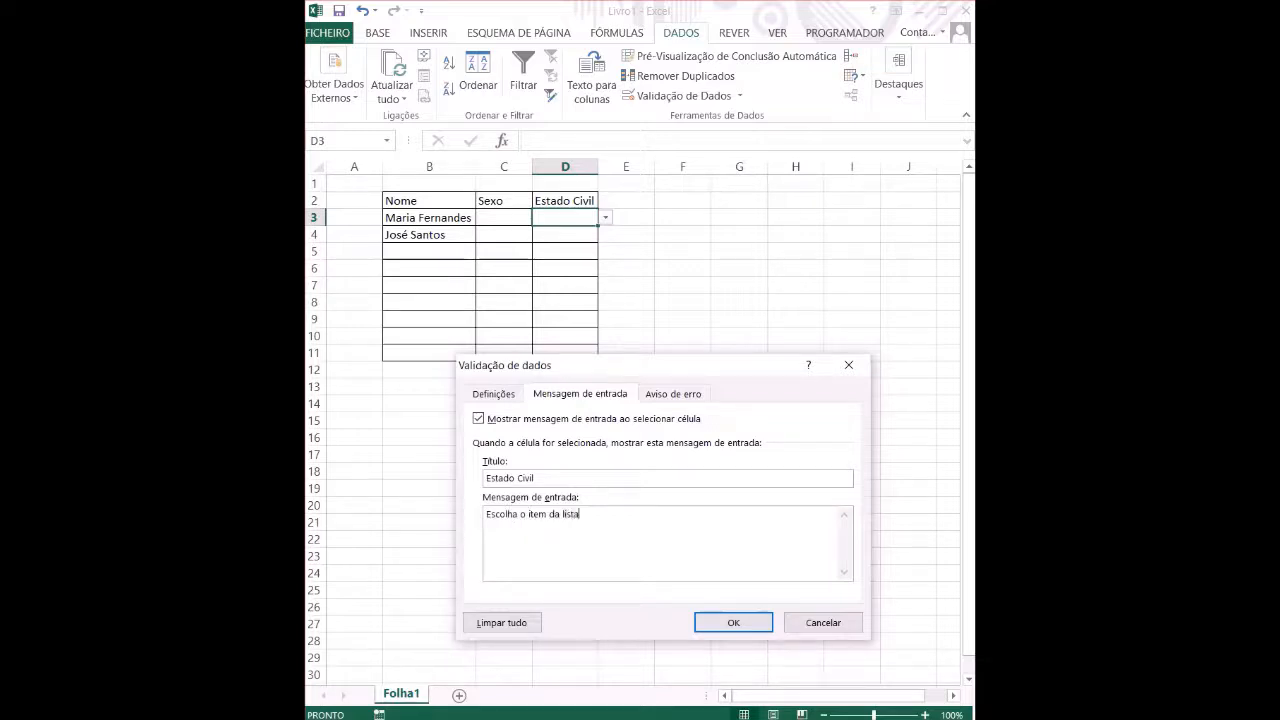
Give D3's validation an error alert titled "ERRO" with the message "Só são permitidos valores constantes na lista." and apply the validation.
click(700, 393)
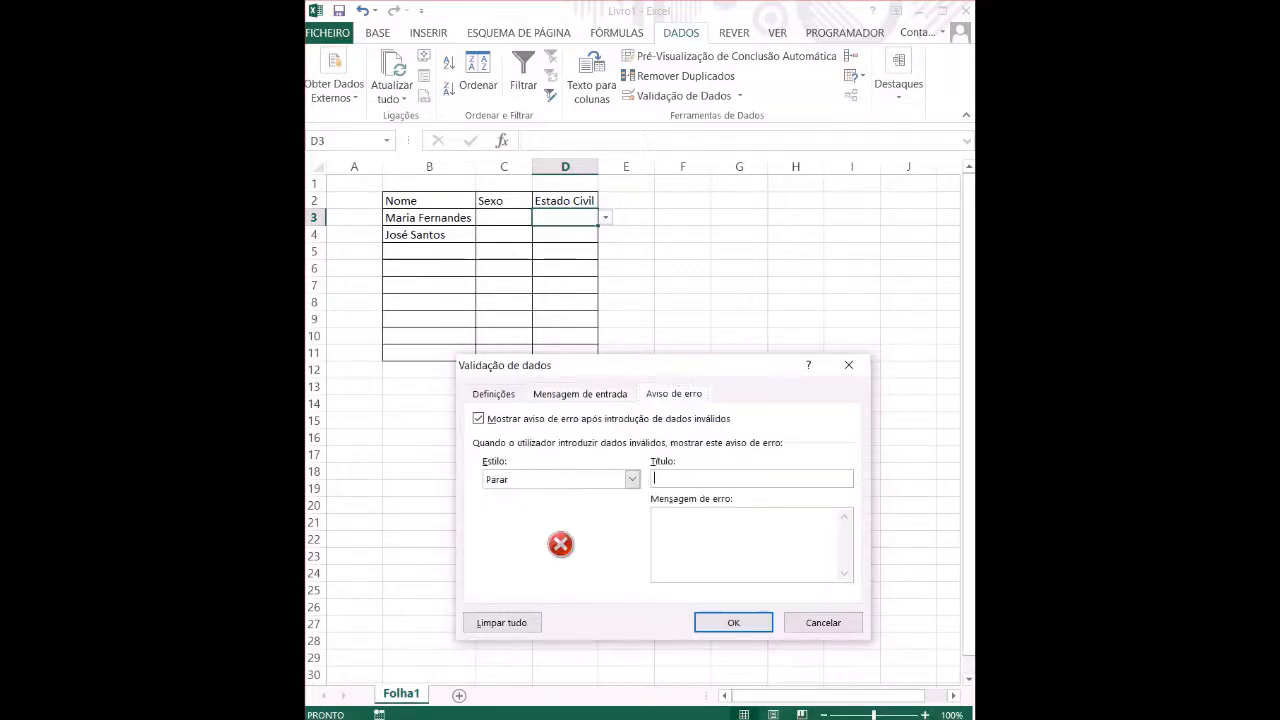
text(ERRO)
click(655, 515)
text(Só são permitidos valores cosn)
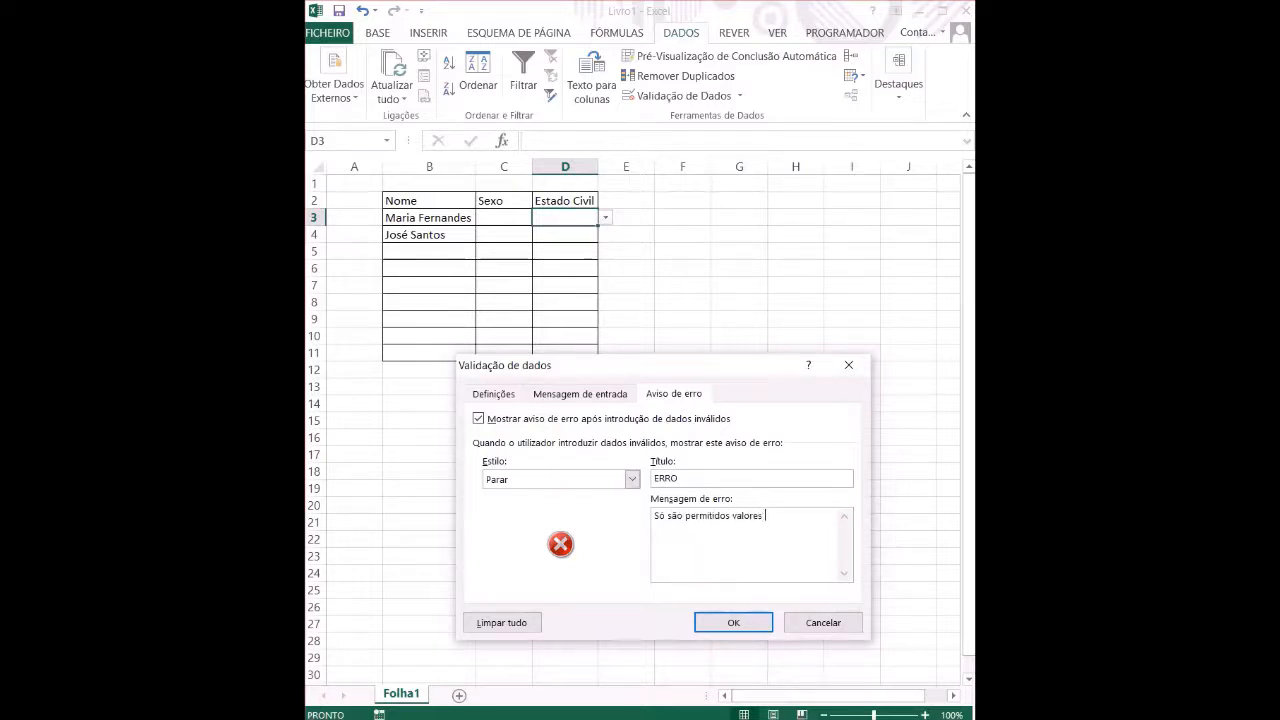
key(BackSpace)
key(BackSpace)
text(nstantes na lista.)
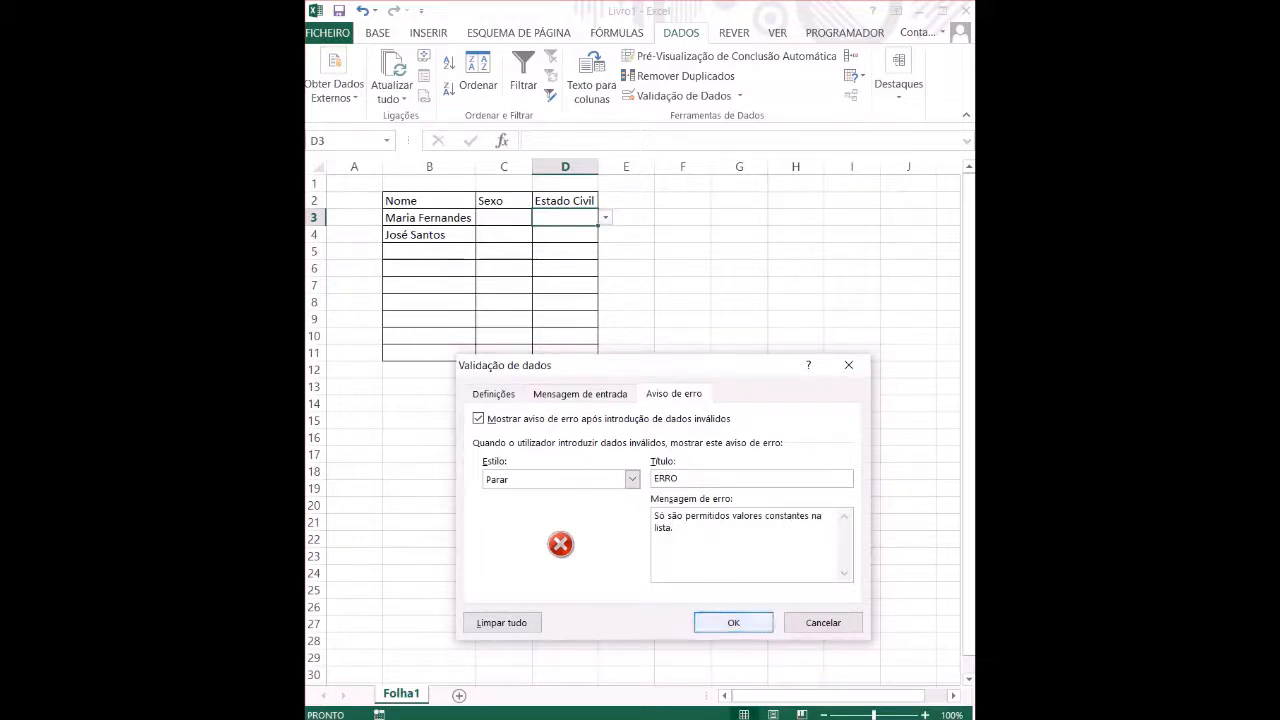
click(733, 622)
Look through the options in D3's drop-down list and close it without choosing one.
click(606, 217)
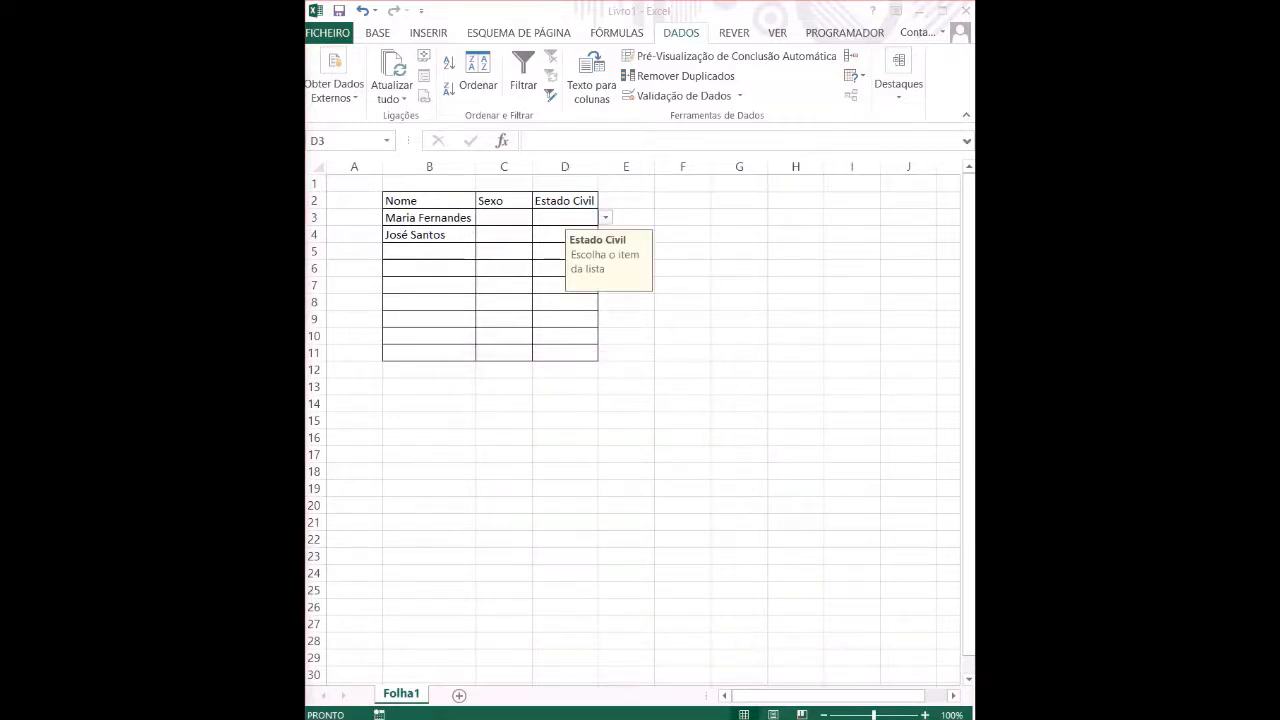
key(alt+Down)
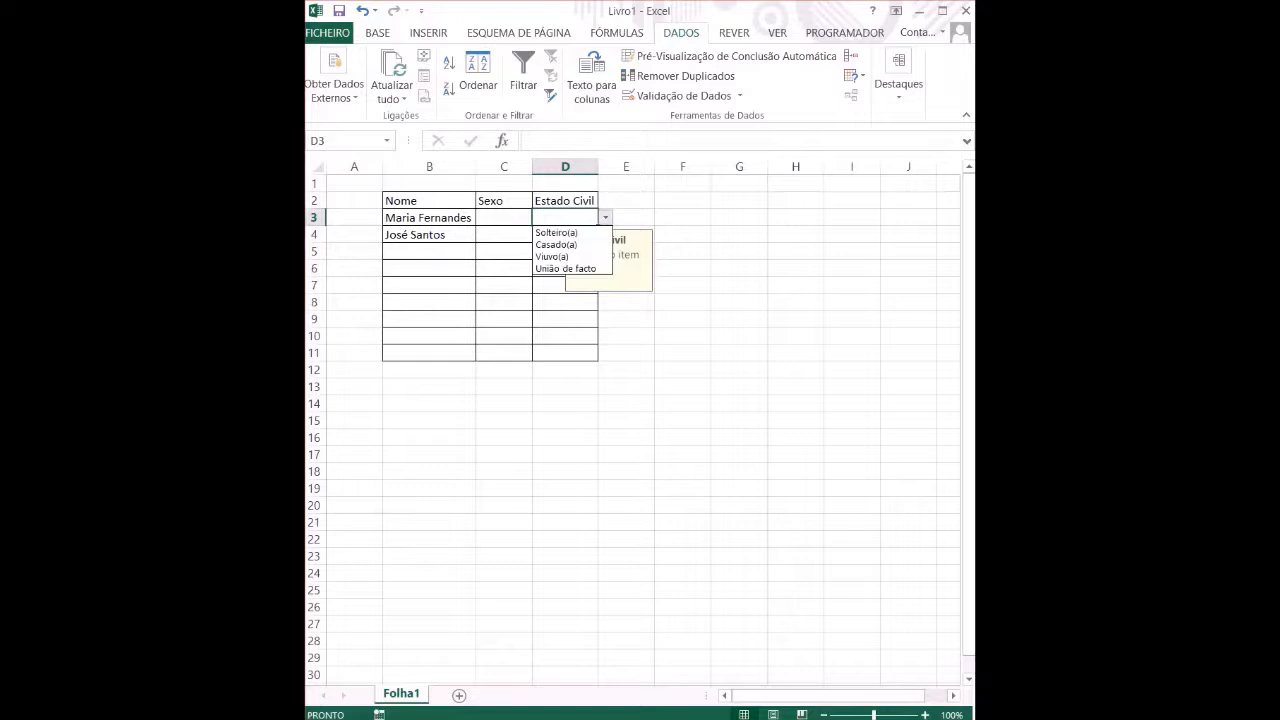
key(Down)
key(Down)
key(Down)
key(Down)
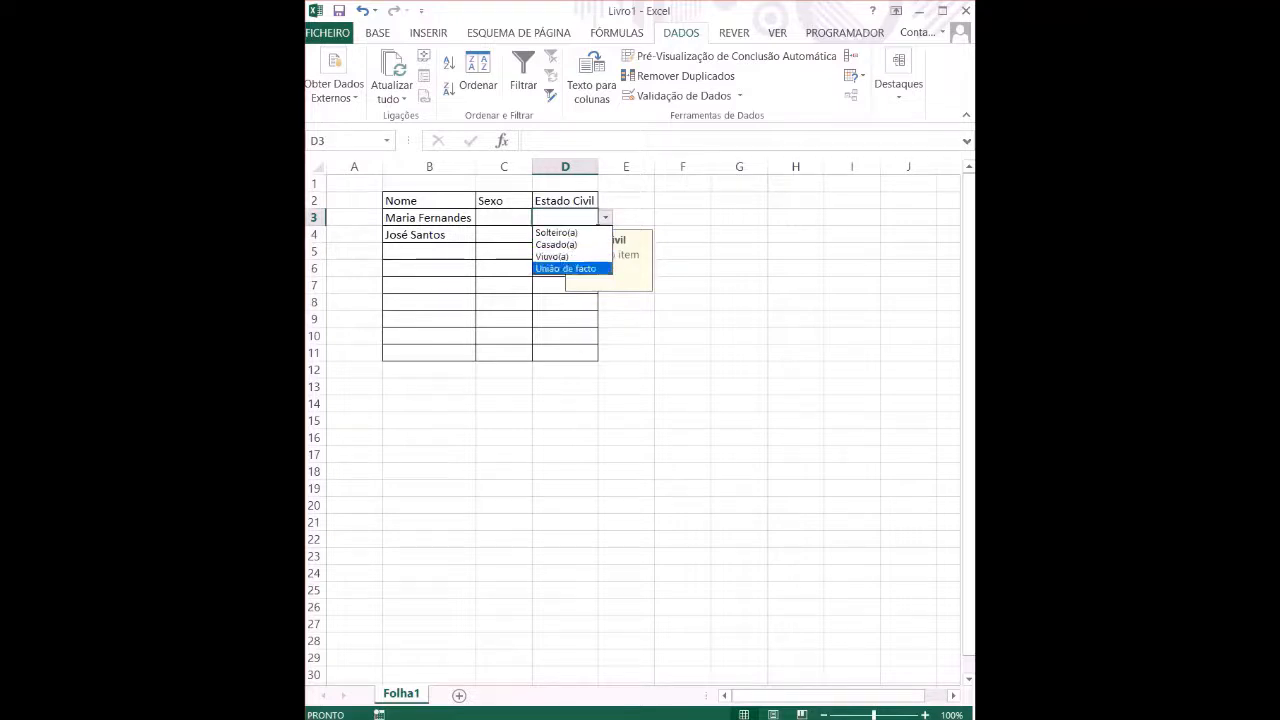
key(Up)
key(Up)
key(Up)
key(Escape)
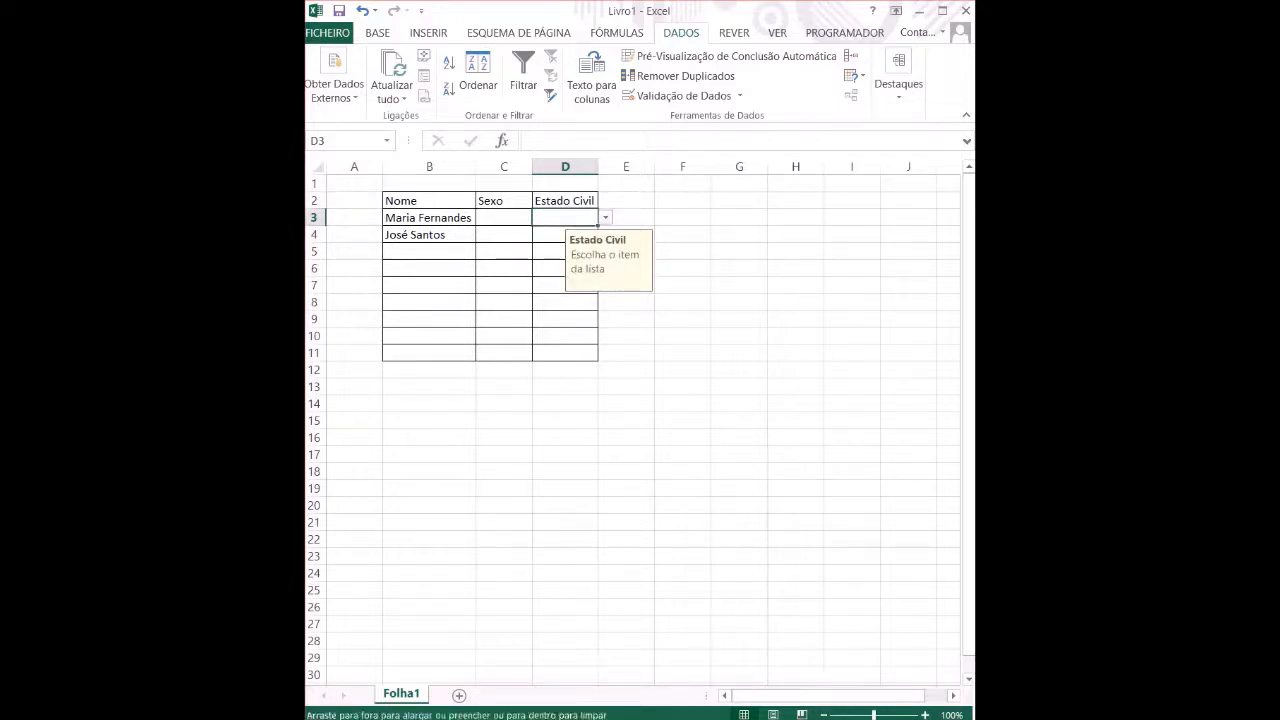
Fill D3's validation down to D11 and check the input message in several Estado Civil cells.
drag(598, 226, 598, 360)
click(565, 319)
click(565, 268)
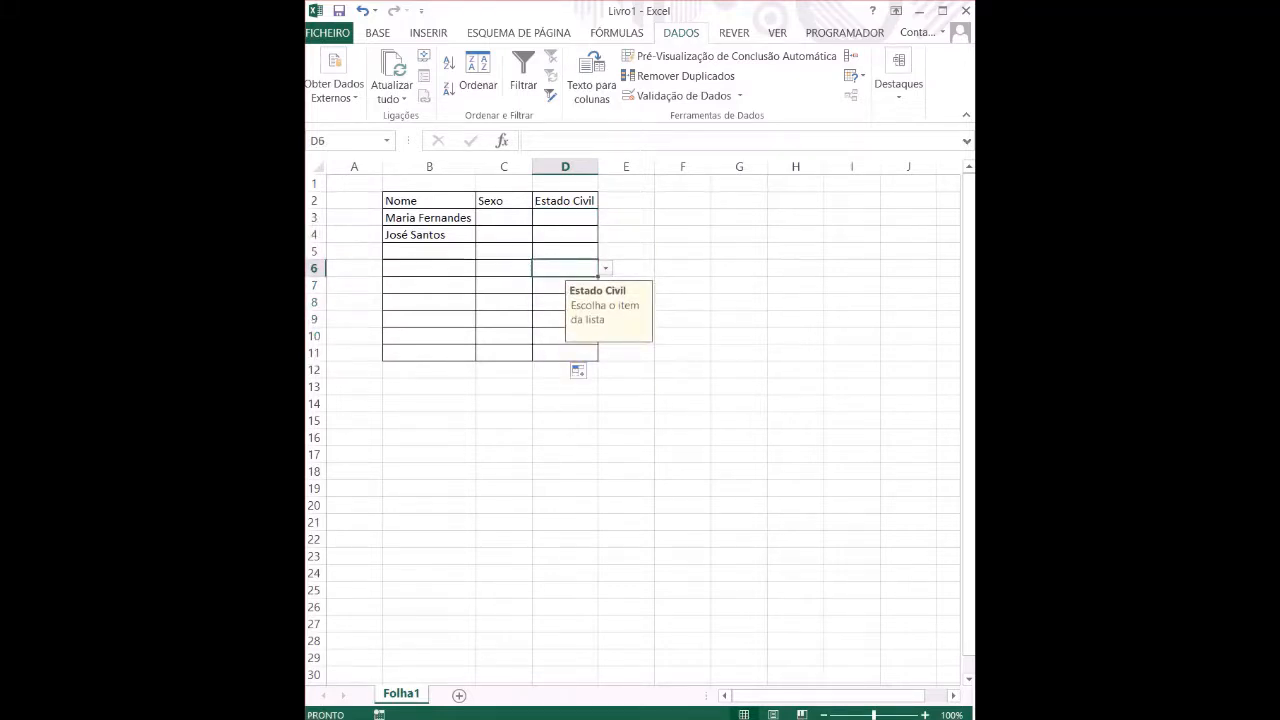
click(565, 251)
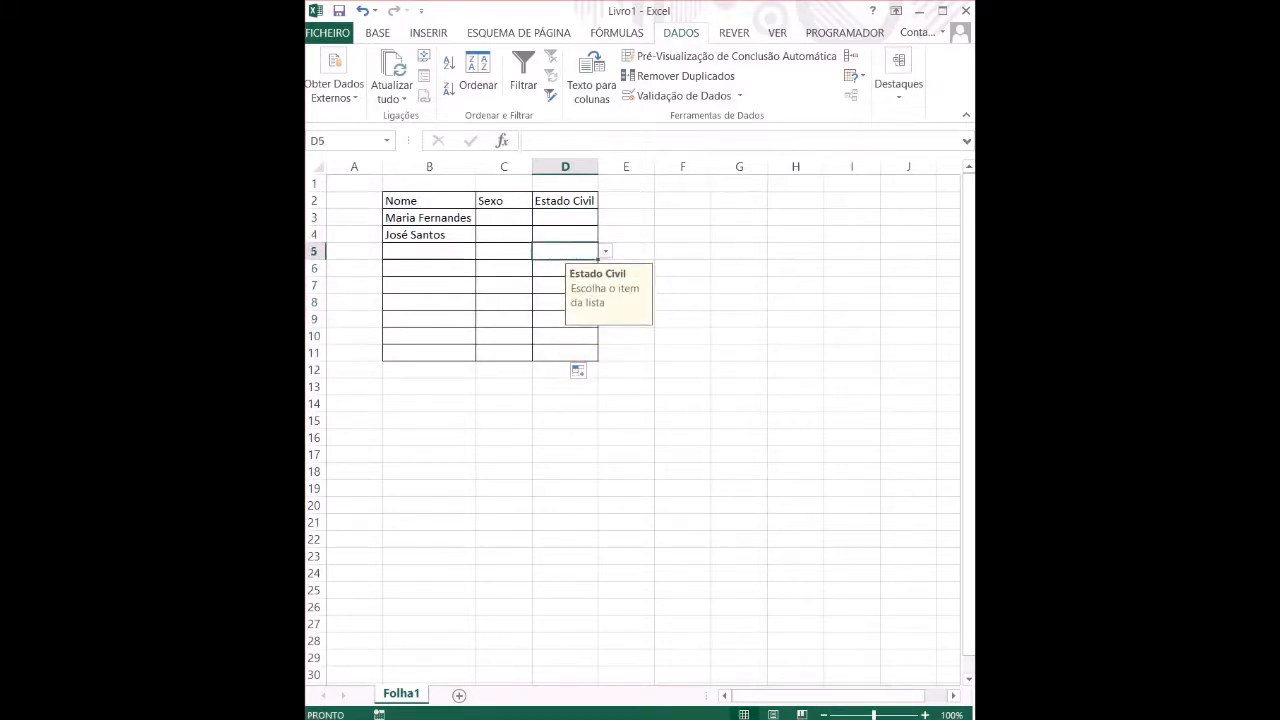
Set B3's data validation to a text length (Comprimento do texto) between 2 and 25.
click(429, 218)
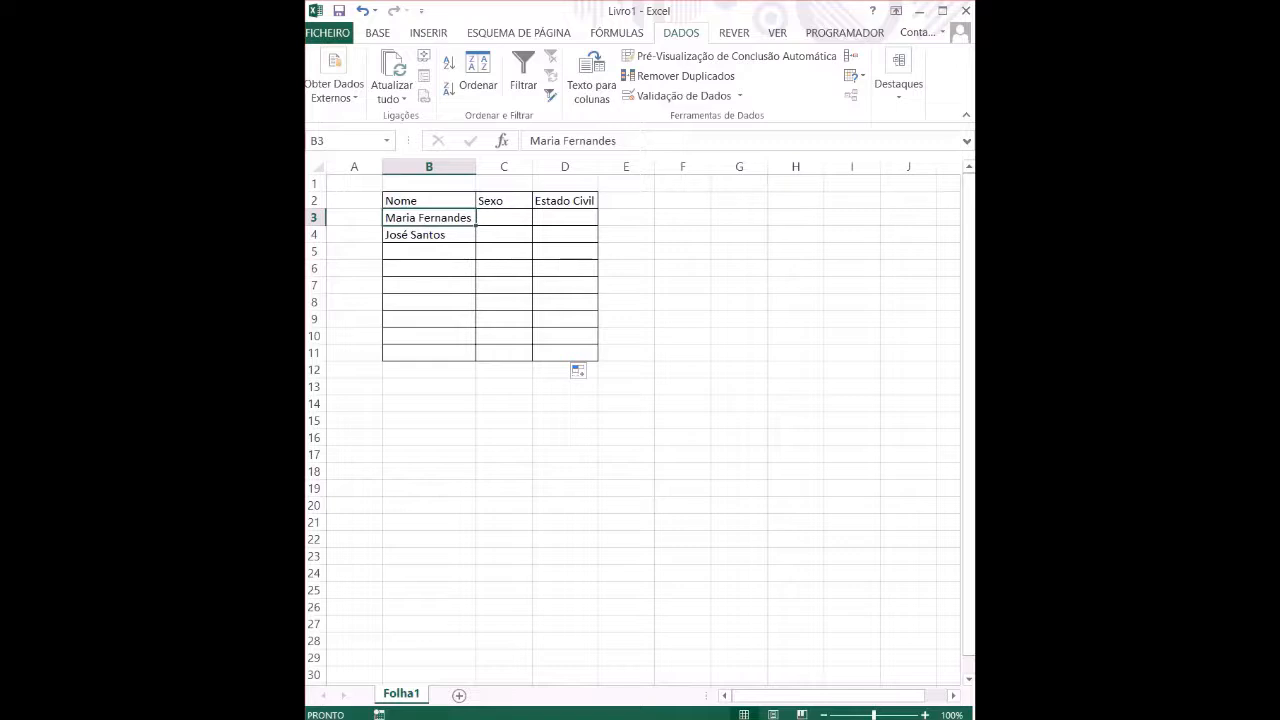
click(677, 95)
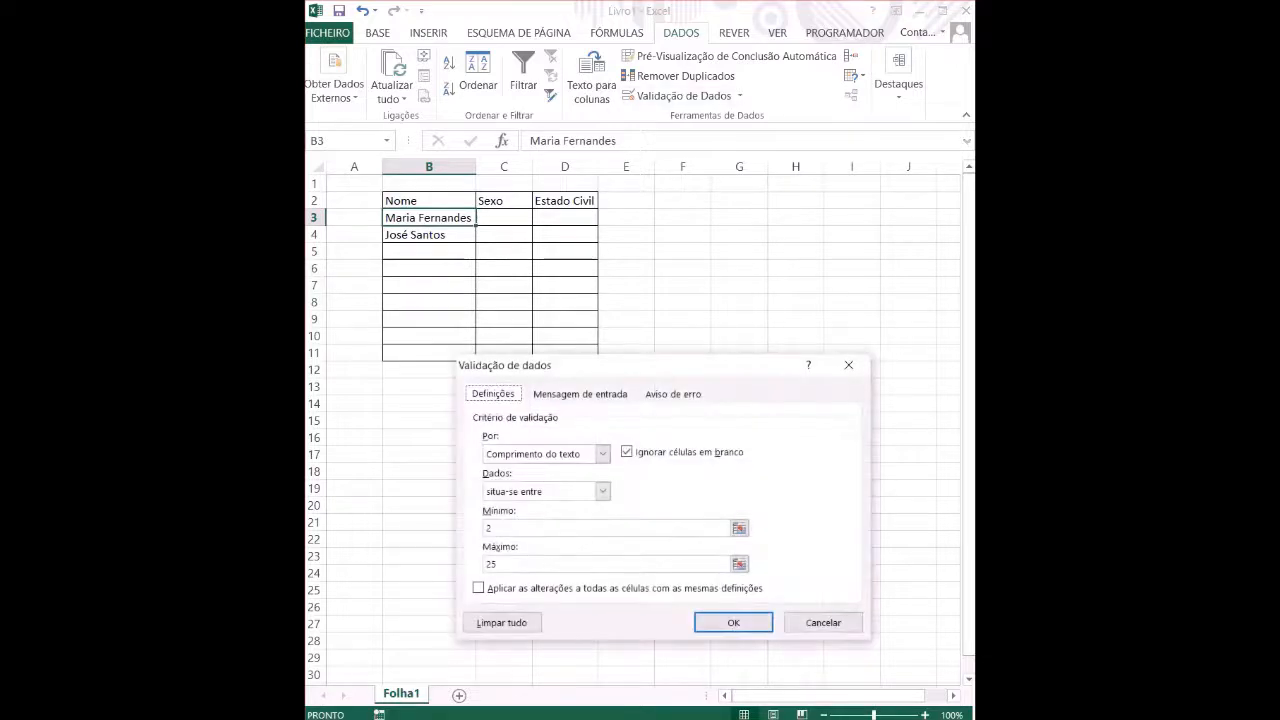
drag(620, 366, 626, 294)
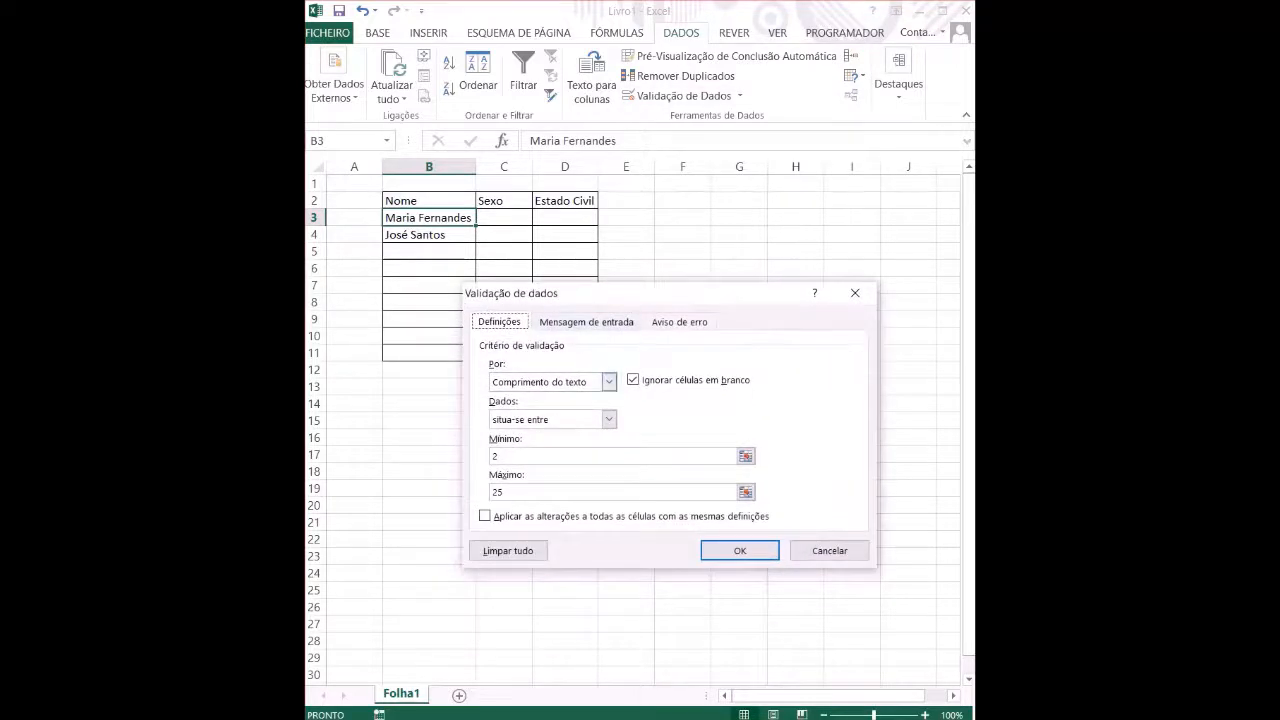
click(609, 382)
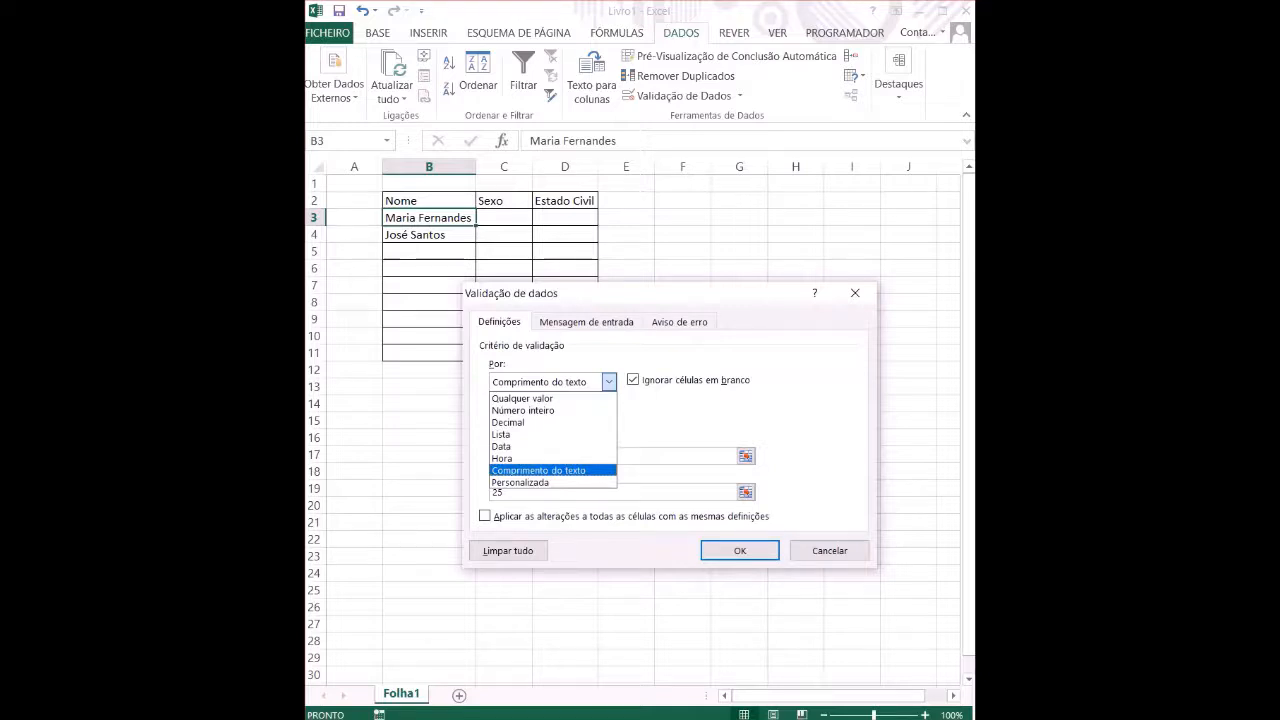
click(539, 470)
click(496, 456)
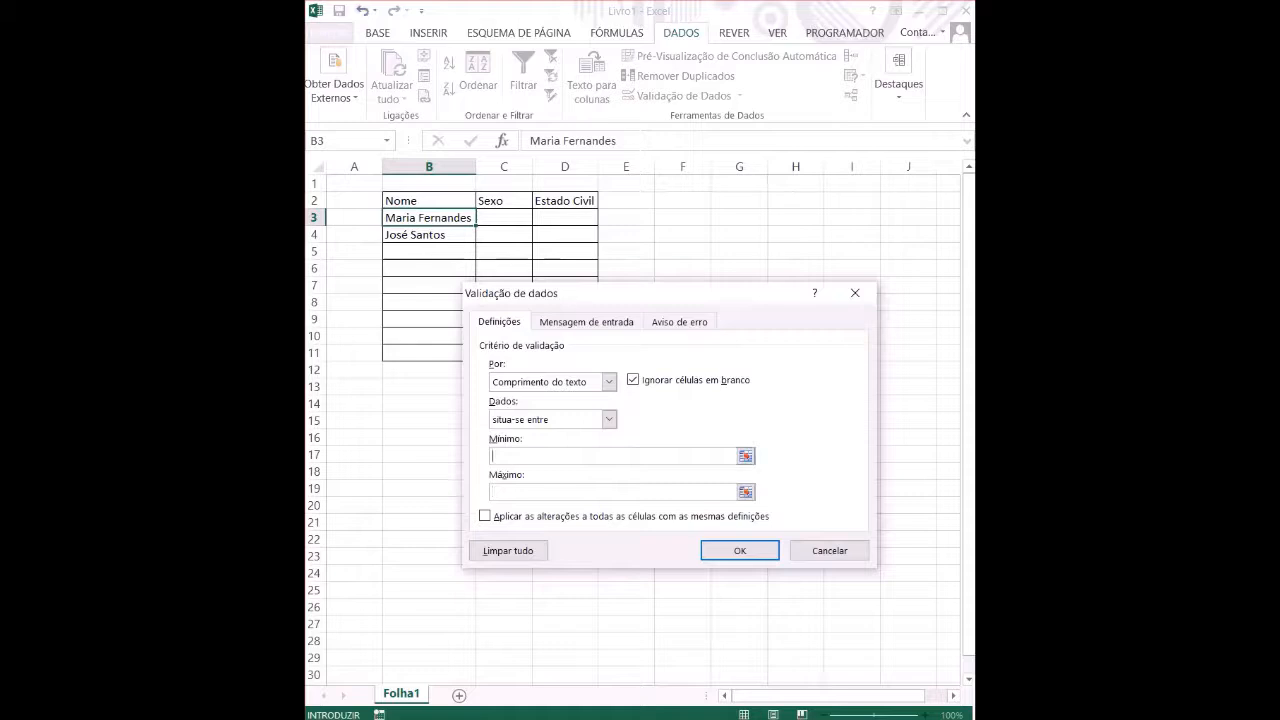
text(2)
text(25)
Review the comparison operators available for B3's text length rule and keep "situa-se entre".
click(608, 419)
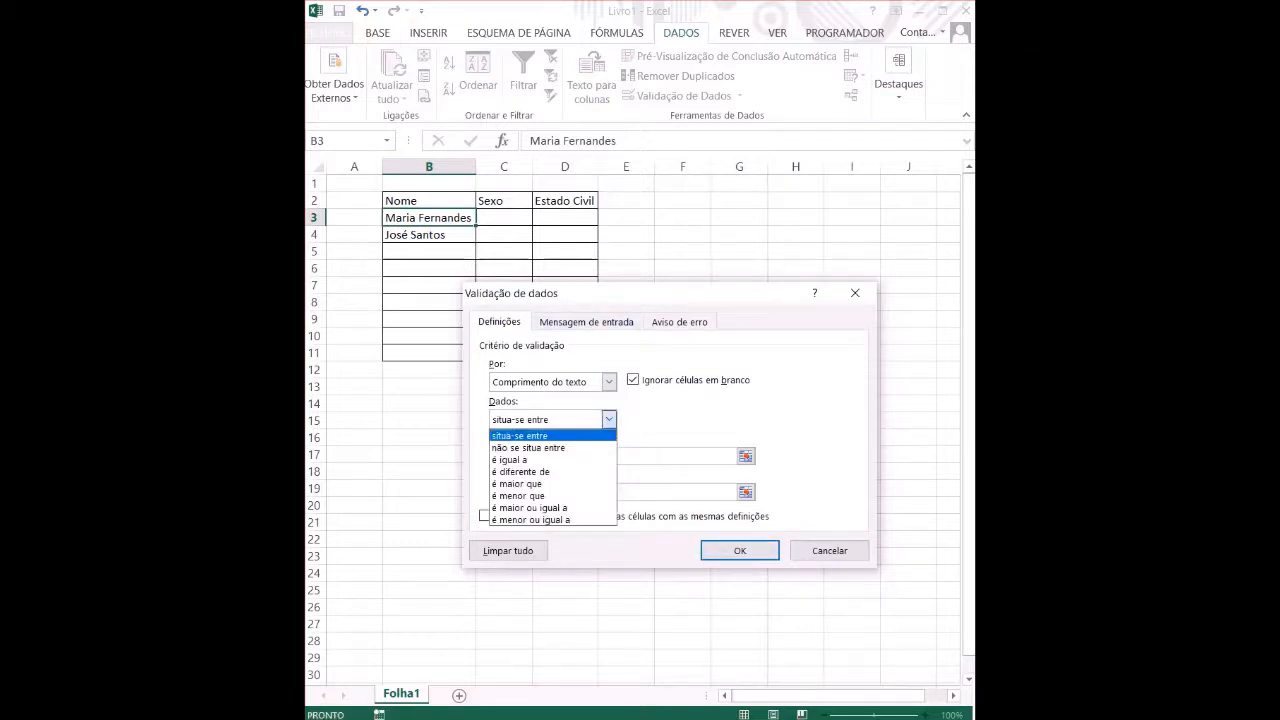
key(Down)
key(Down)
key(Down)
key(Down)
key(Down)
key(Down)
click(521, 436)
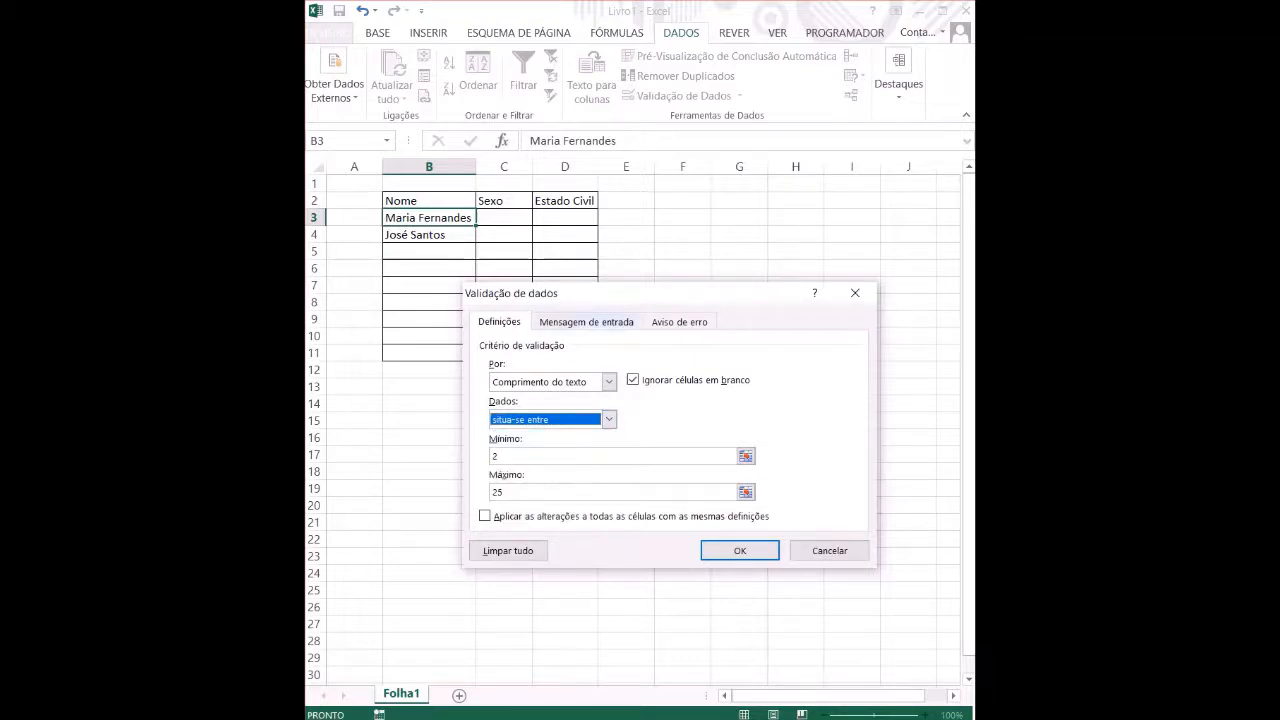
Check the error alert and input message settings for B3 and apply its text length validation.
click(679, 322)
click(586, 322)
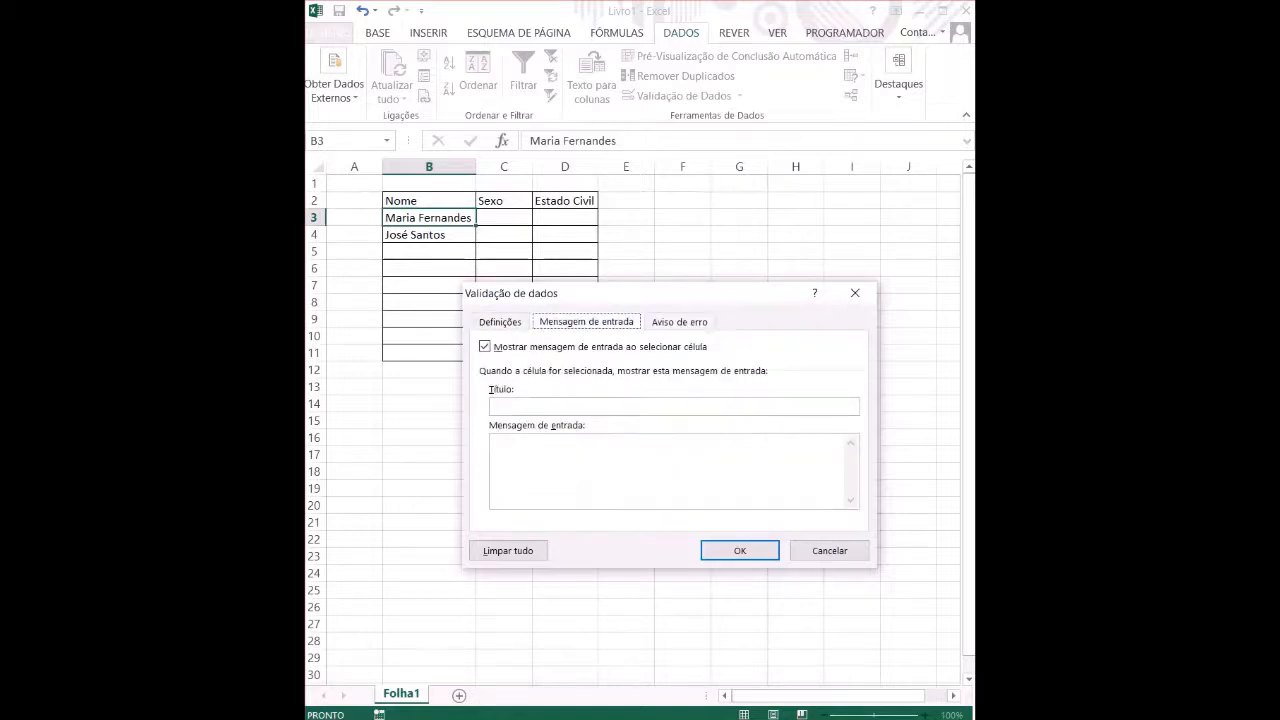
click(499, 322)
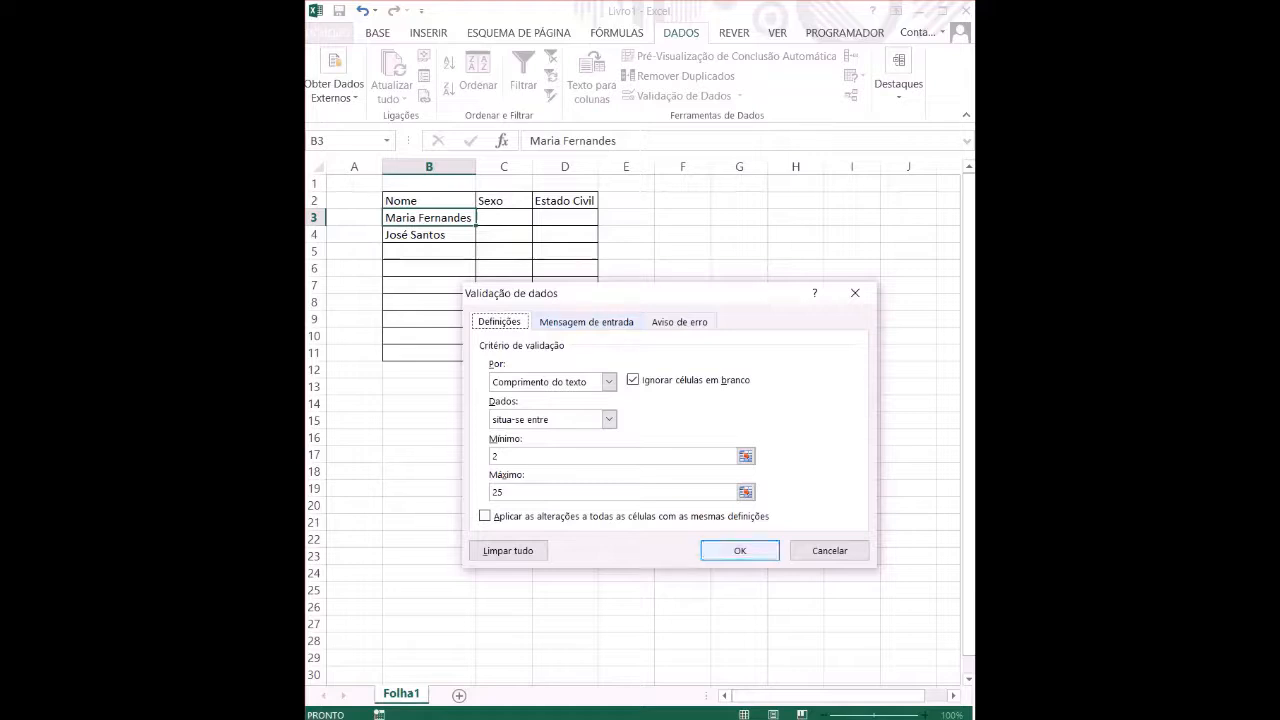
key(Return)
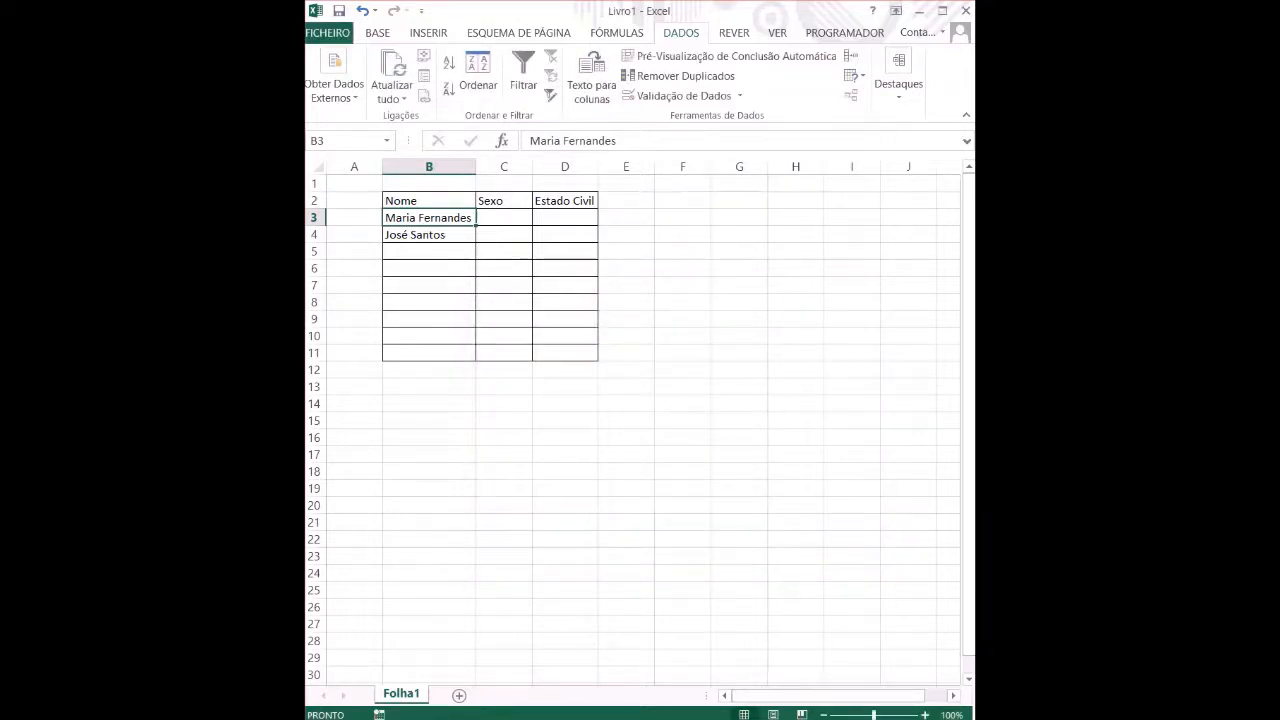
Try to enter "a" in B3 to test its text length rule, and cancel the entry.
text(a)
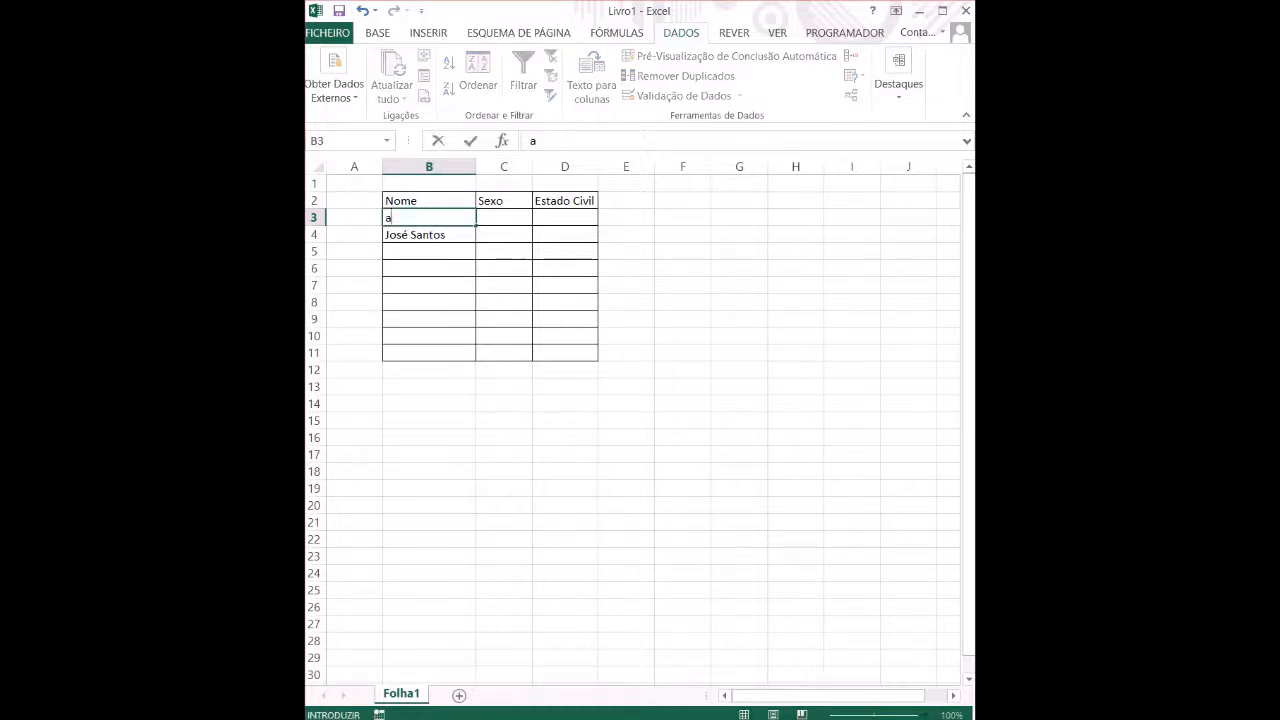
key(Return)
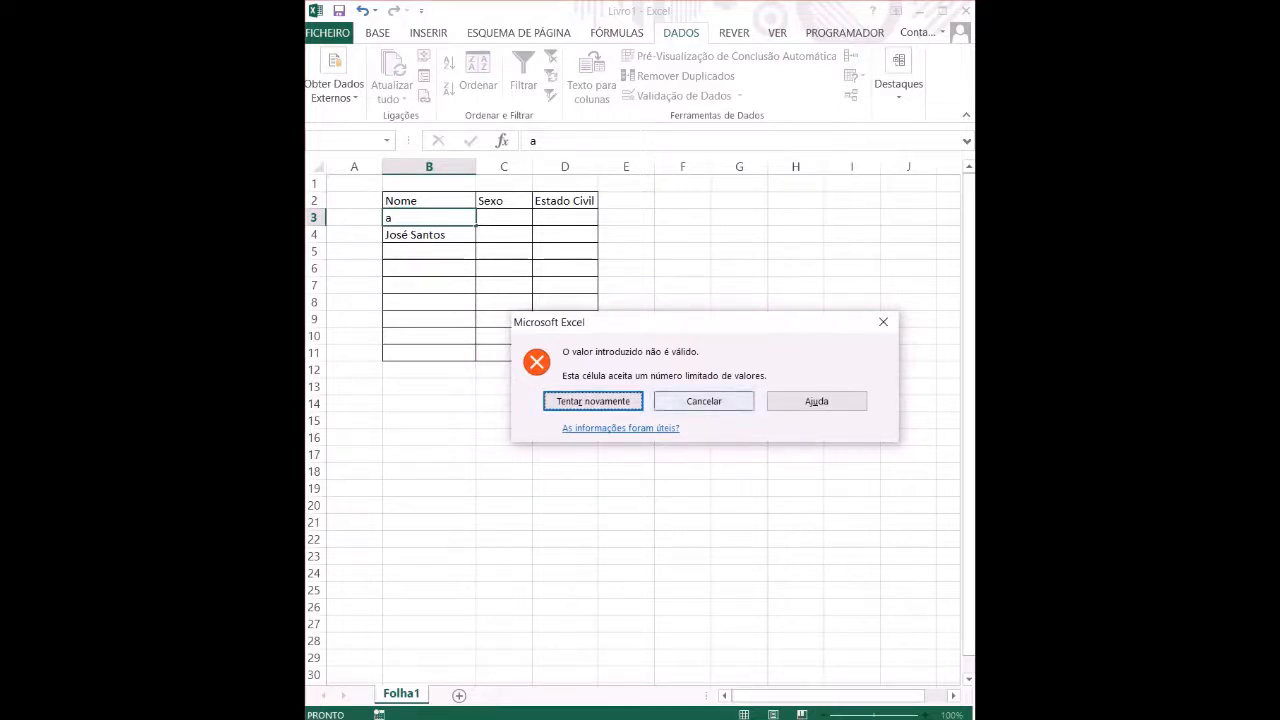
click(704, 401)
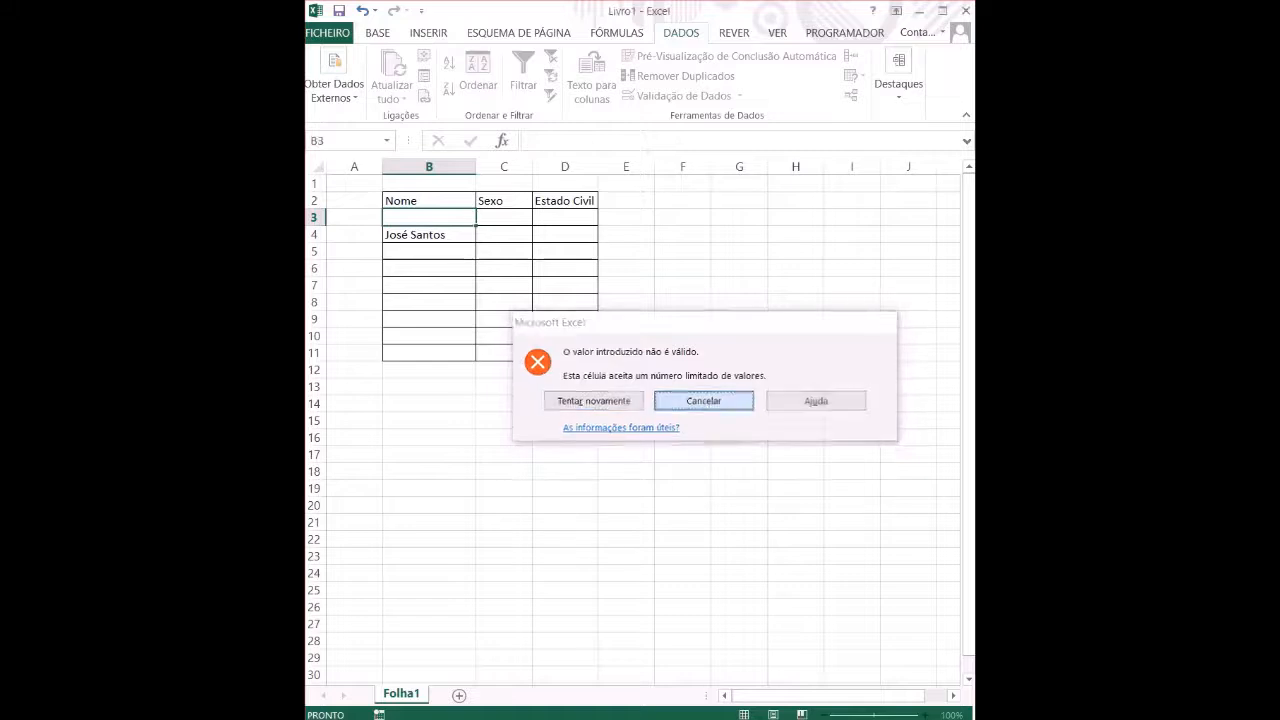
Clear the contents of B4 and fill the empty B3's validation down to B11.
click(429, 235)
key(Delete)
click(429, 218)
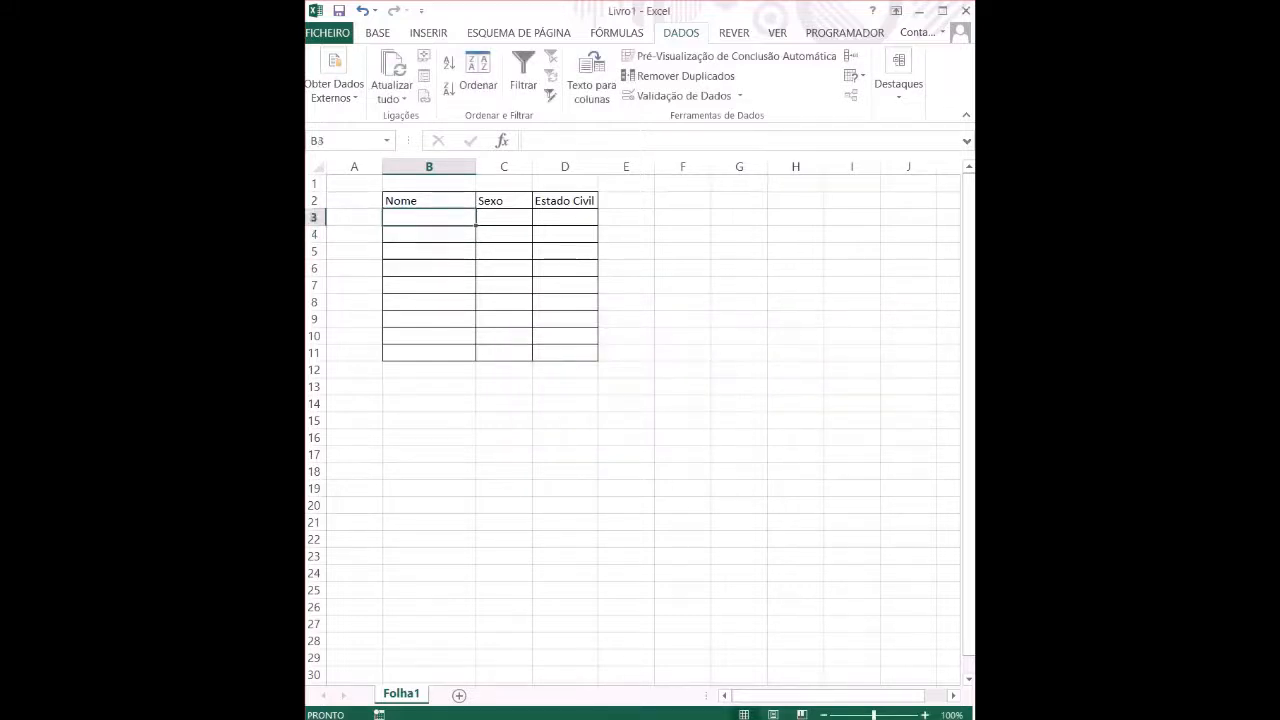
drag(476, 226, 474, 355)
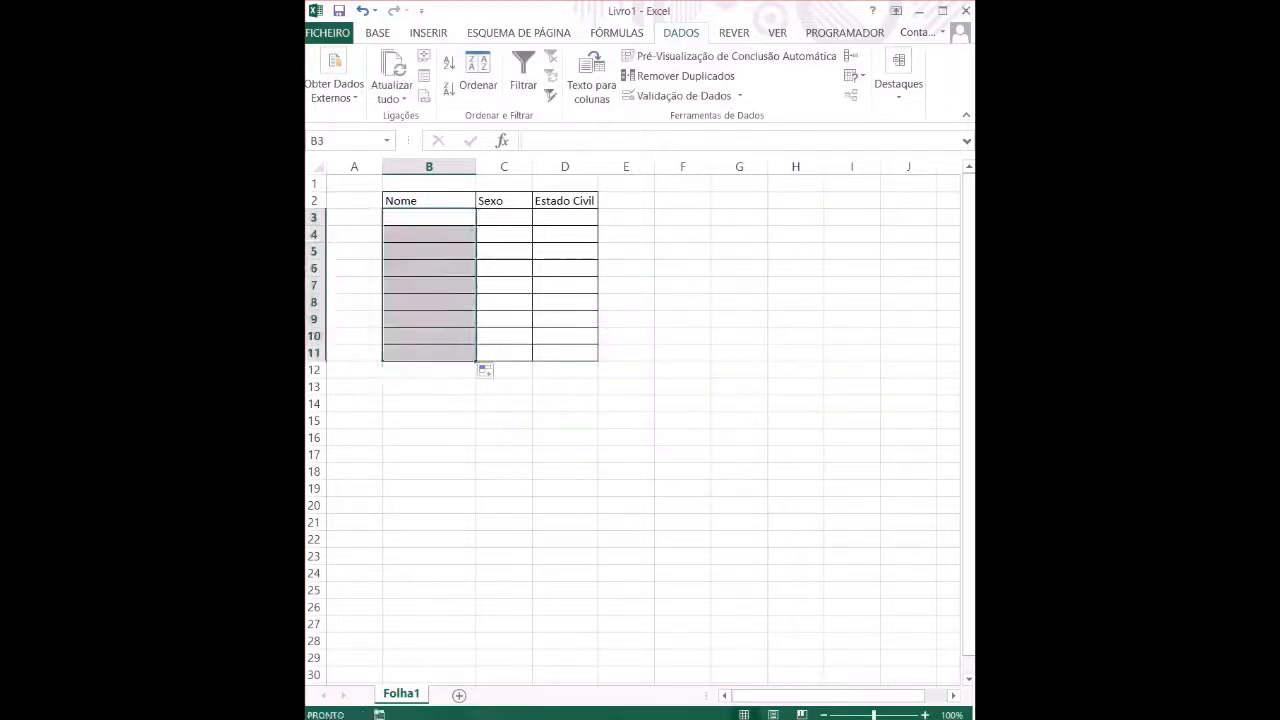
Test the Nome column's validation again by entering the single letter "a" in B3, and cancel the entry.
click(429, 218)
text(a)
key(Return)
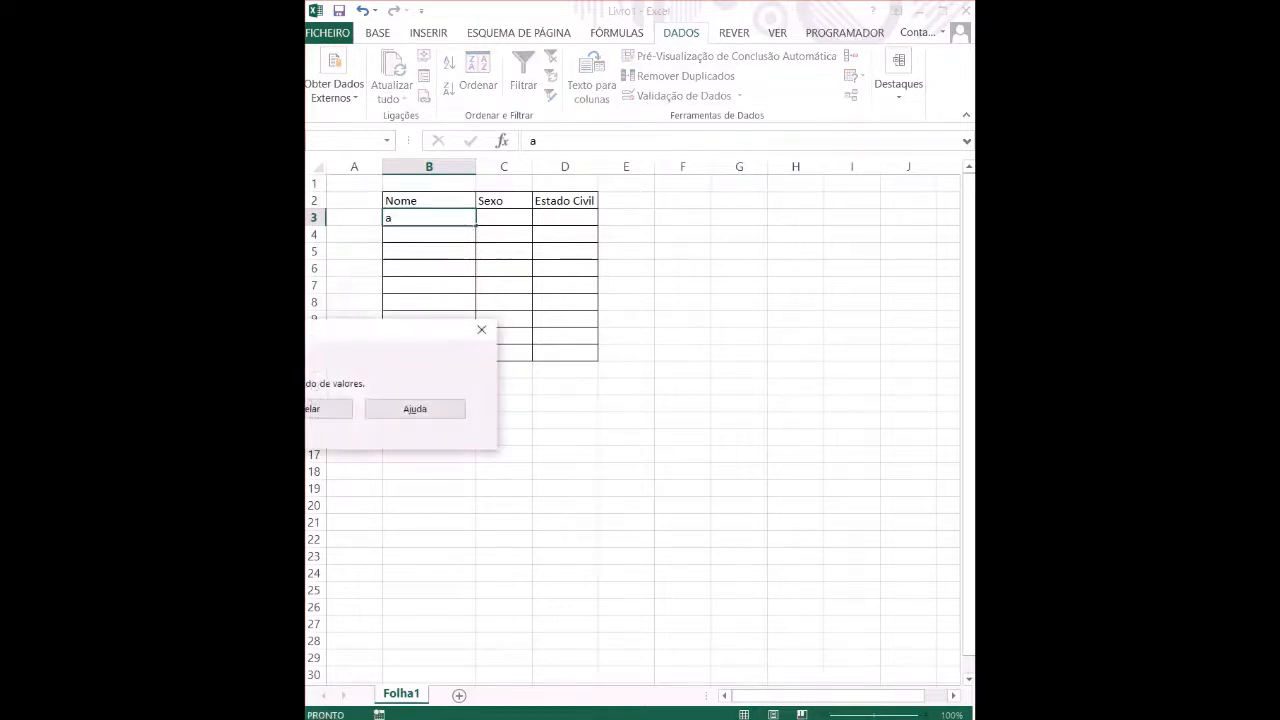
key(Tab)
key(Return)
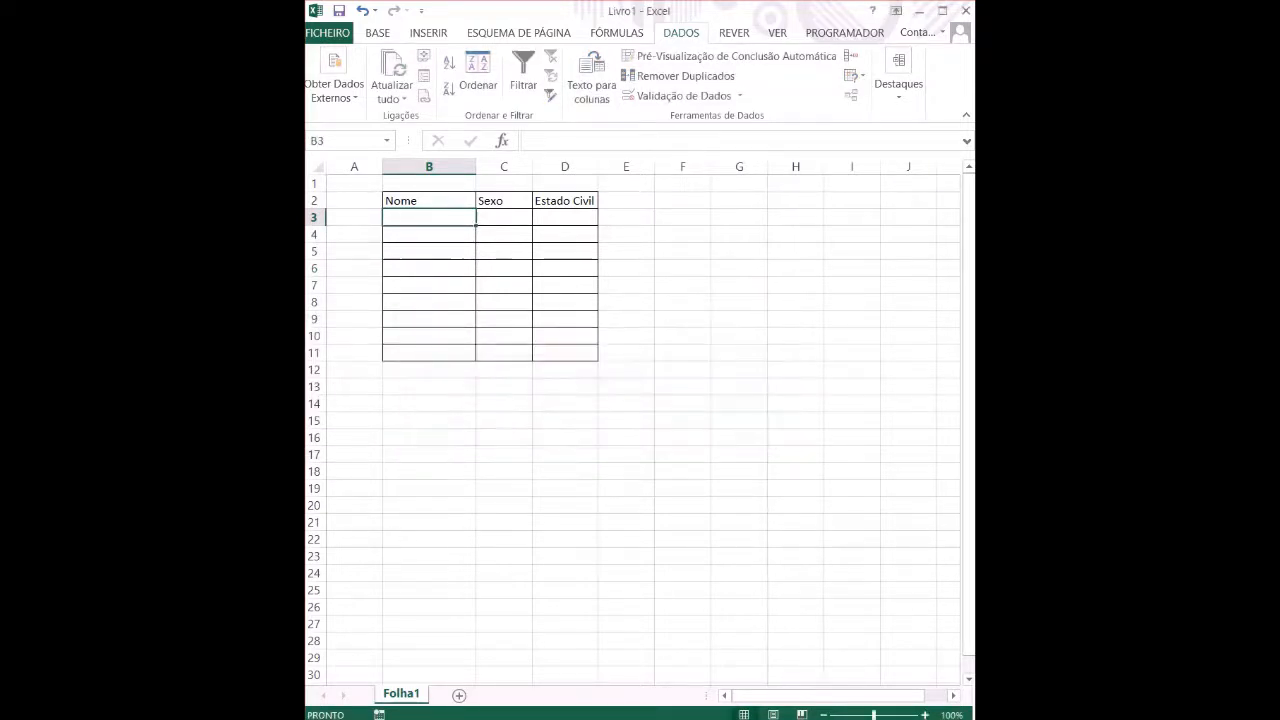
Enter a person's first name in B3 and another first name in B4 of the Nome column.
text(Ana)
key(Return)
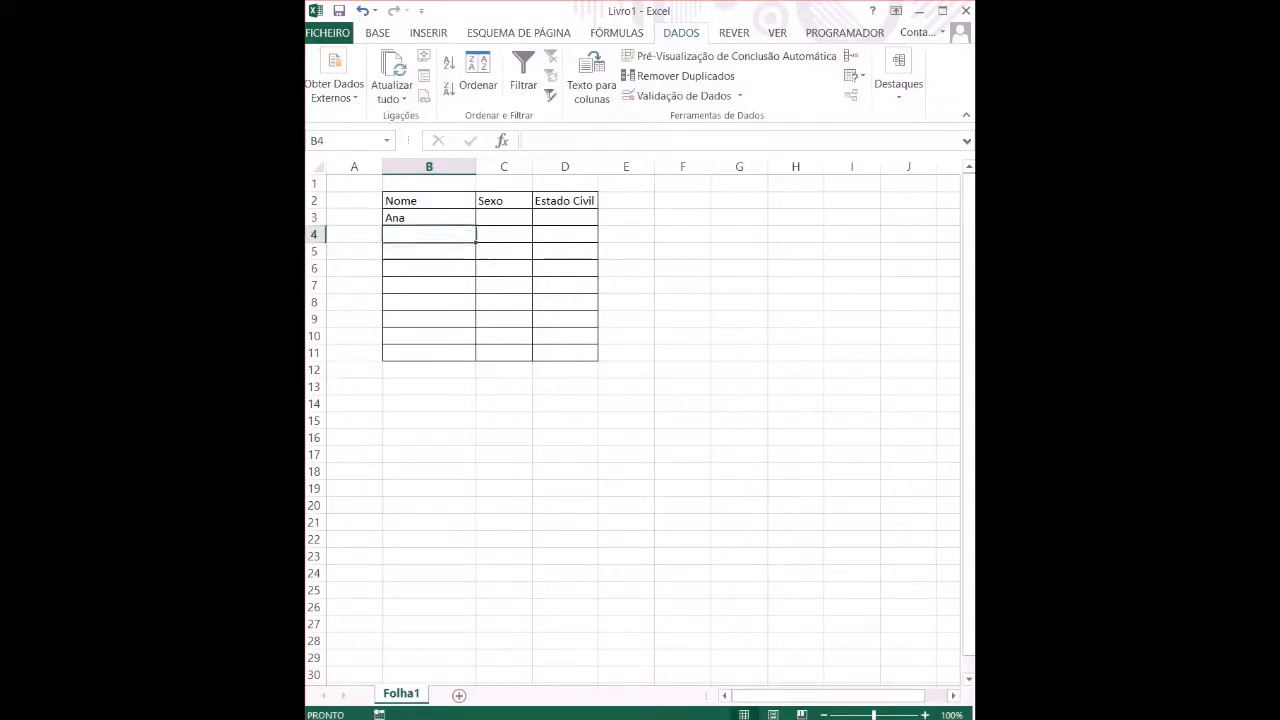
text(Joana)
key(Return)
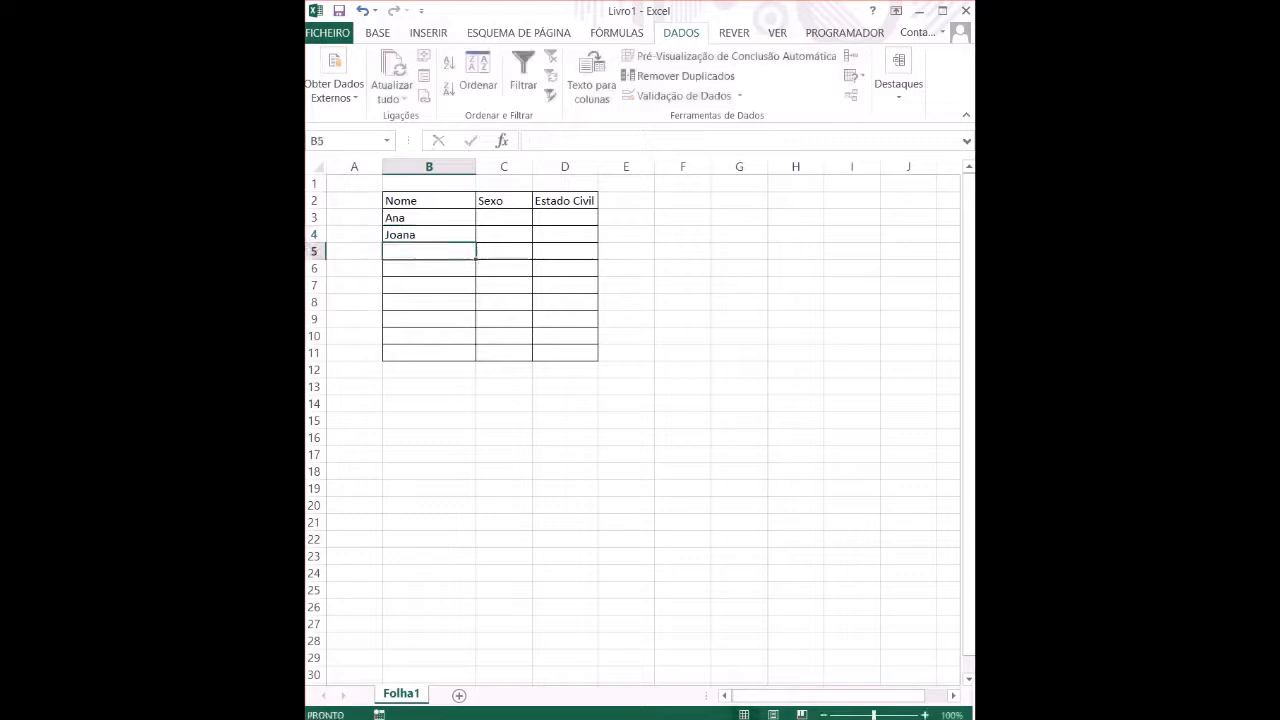
drag(428, 200, 565, 352)
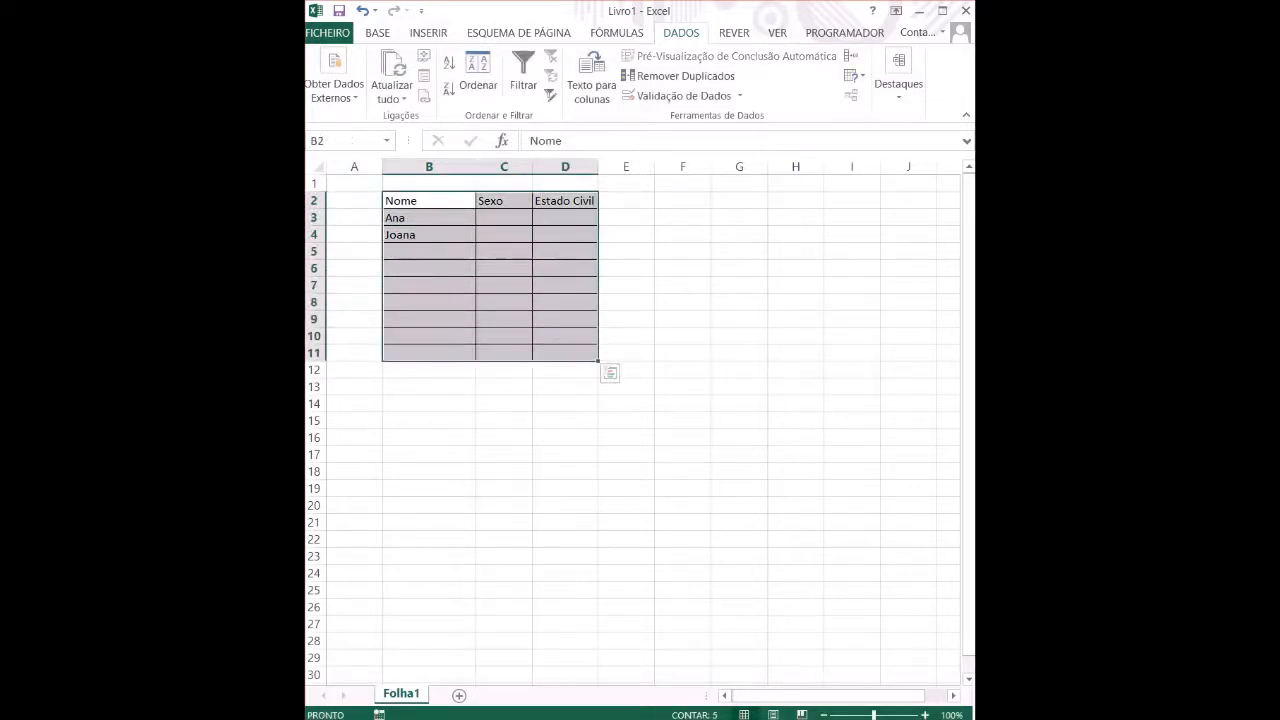
click(429, 235)
click(504, 235)
click(429, 235)
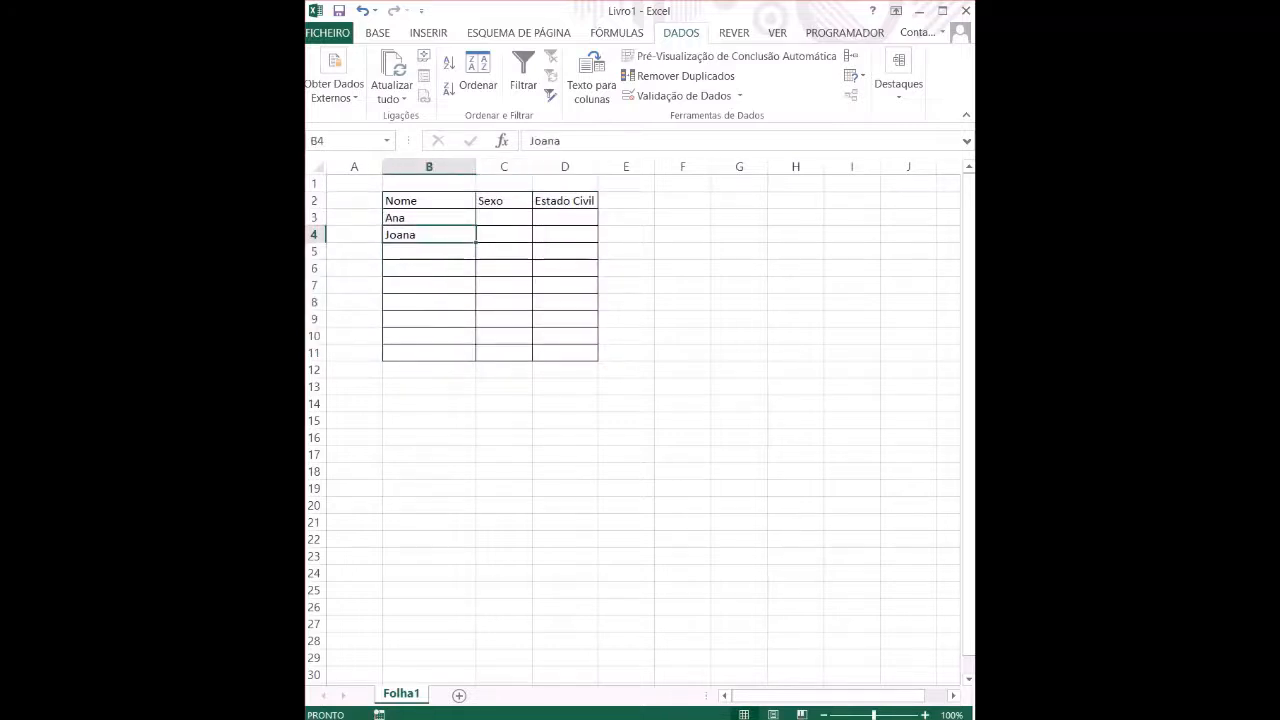